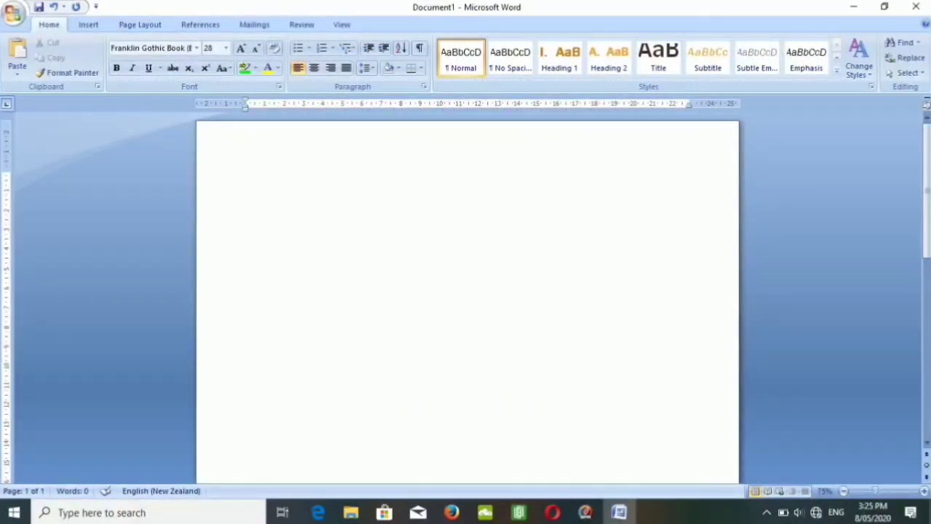
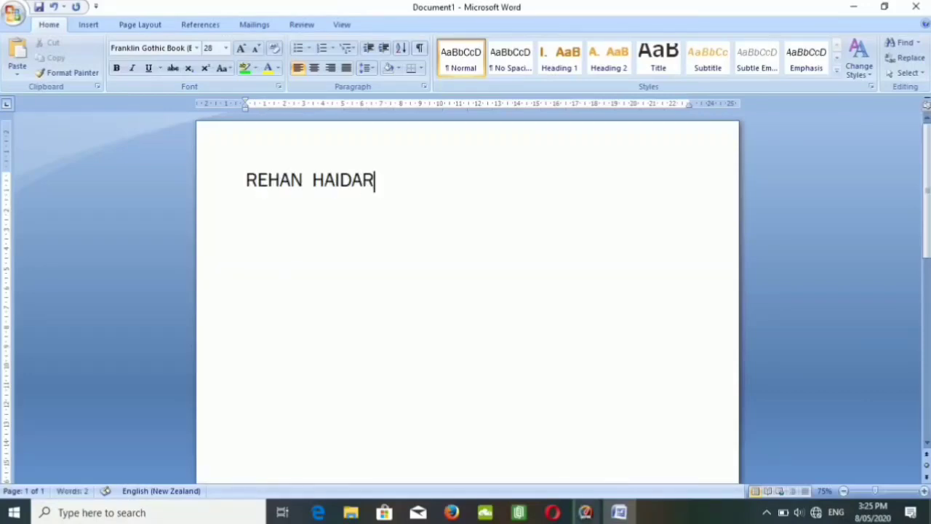
Enter one full name and three single names in capitals, each on its own line.
{"action": "key", "text": "Return"}
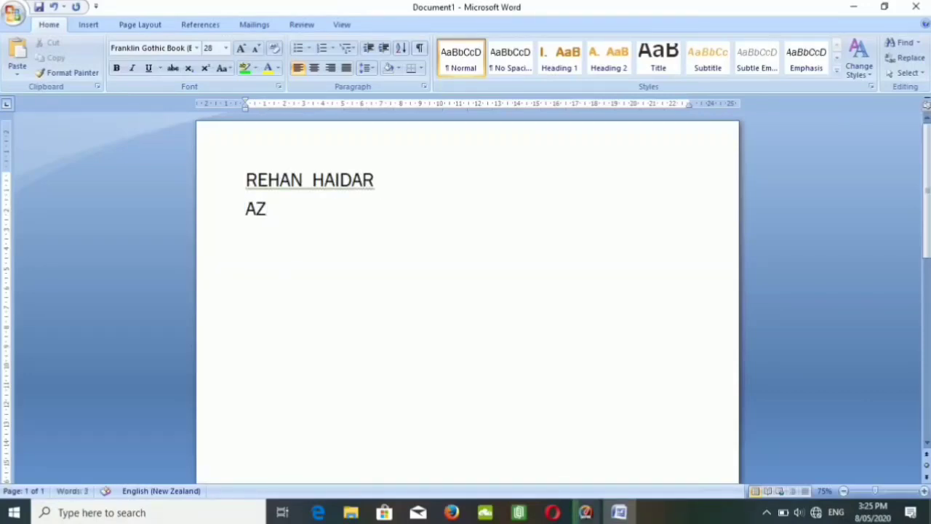
{"action": "key", "text": "Return"}
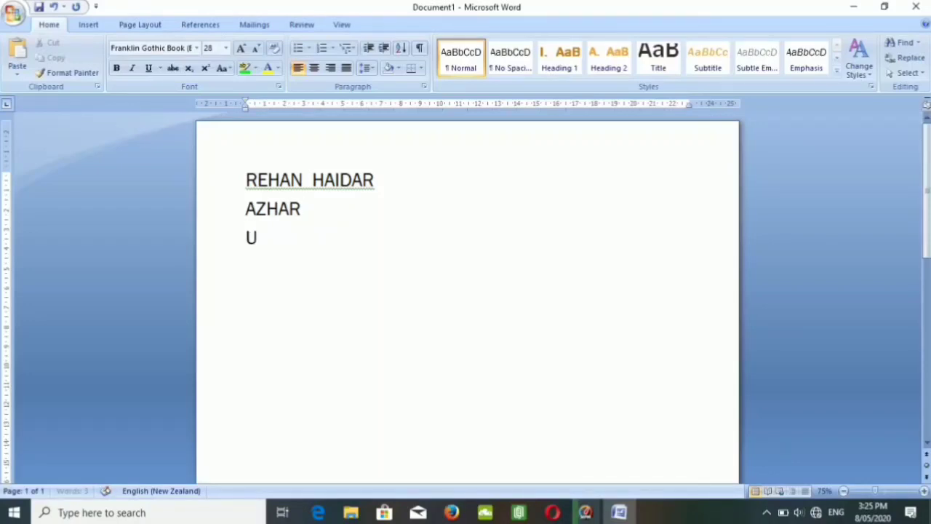
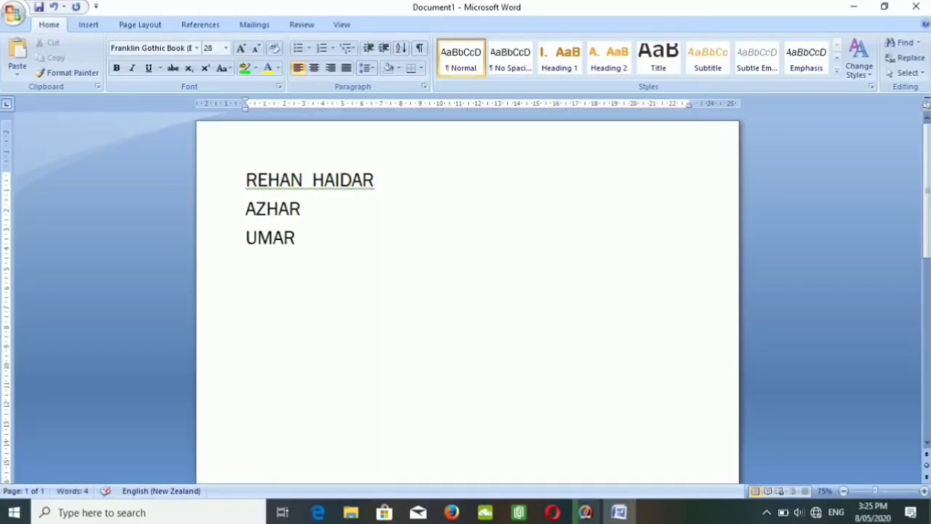
{"action": "key", "text": "Return"}
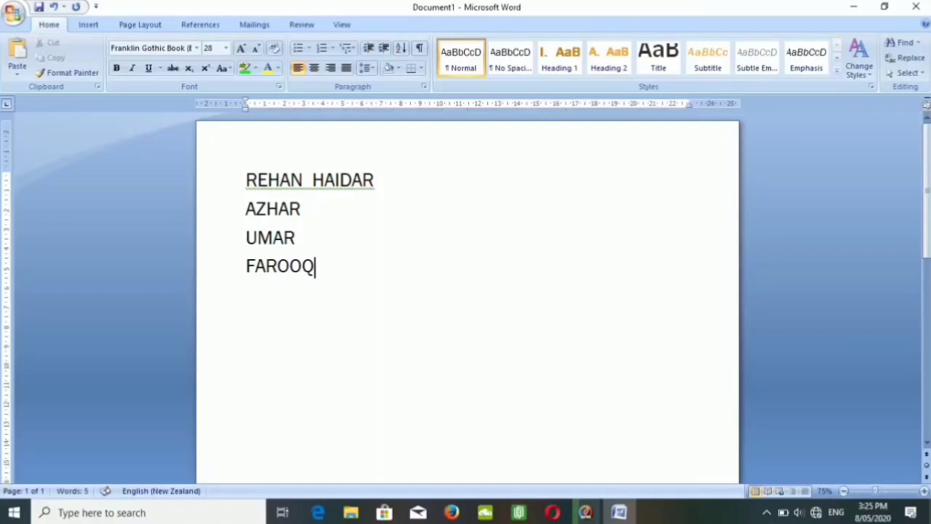
Add two more names in capitals on separate lines at the end of the list.
{"action": "key", "text": "Return"}
{"action": "type", "text": "RI"}
{"action": "key", "text": "BackSpace"}
{"action": "key", "text": "BackSpace"}
{"action": "type", "text": "S"}
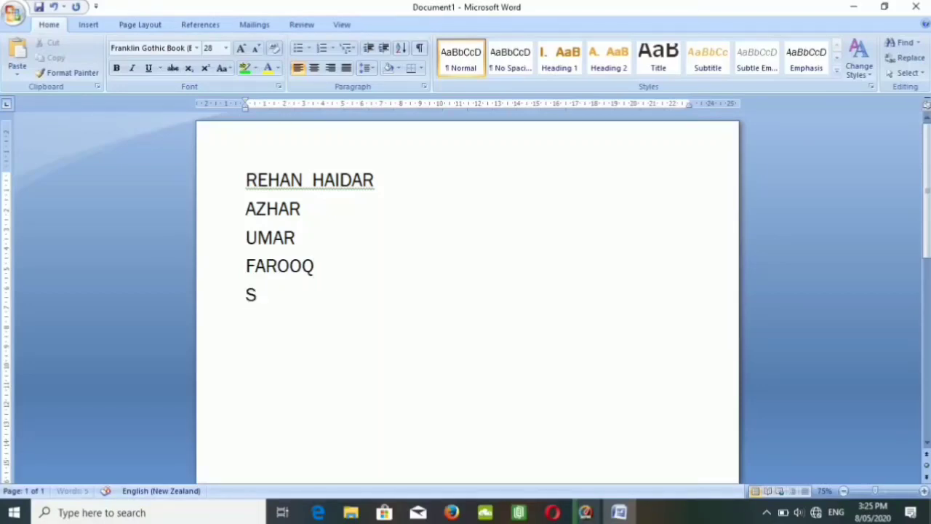
{"action": "type", "text": "UDAIS"}
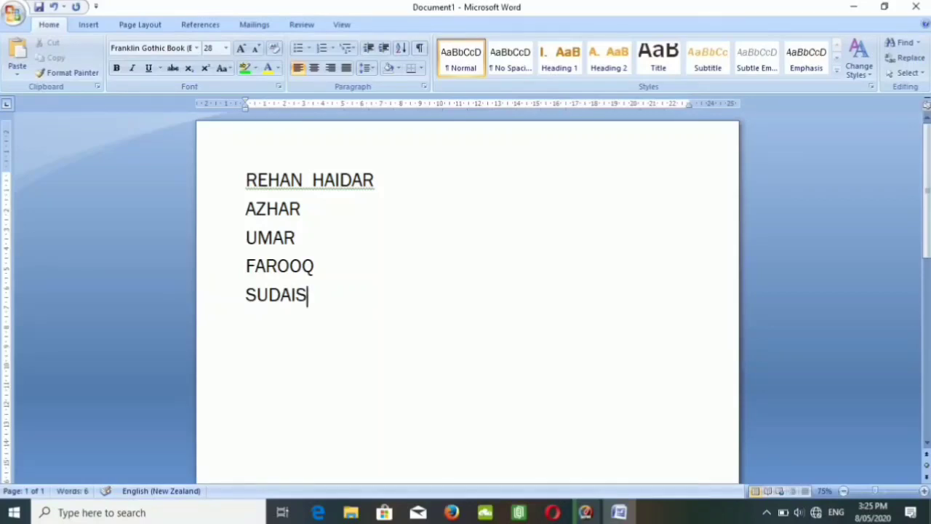
{"action": "key", "text": "Return"}
{"action": "type", "text": "BASI"}
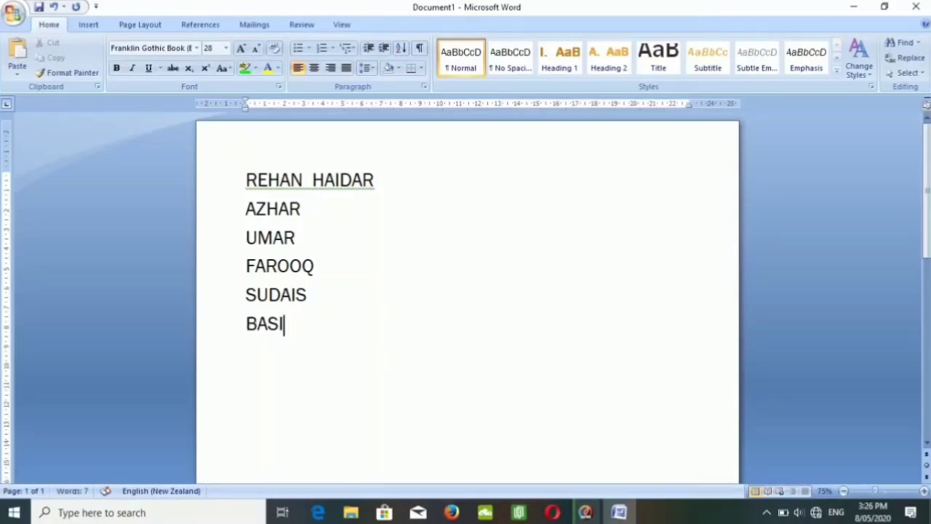
{"action": "type", "text": "T"}
Format all six names as a bulleted list with four-diamond bullets and view the available bullet styles.
{"action": "left_click_drag", "start_coordinate": [298, 338], "coordinate": [244, 188]}
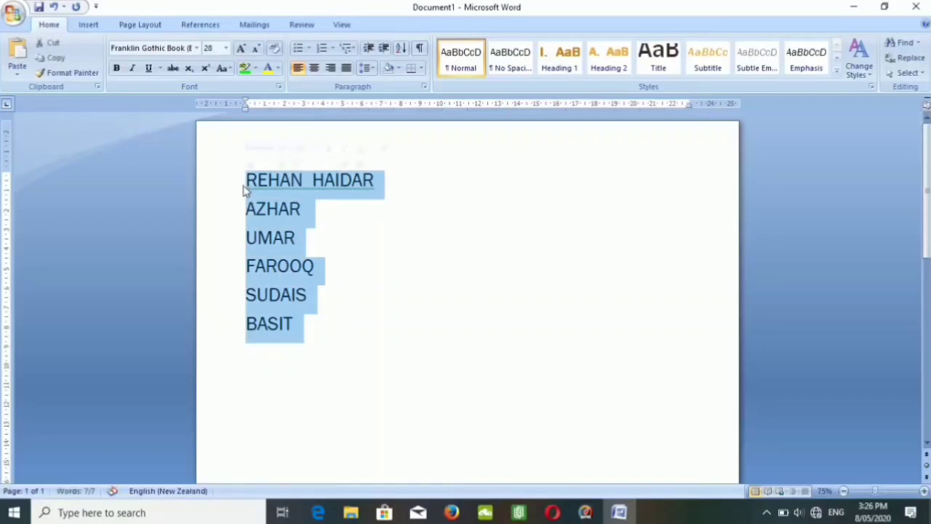
{"action": "left_click", "coordinate": [299, 50]}
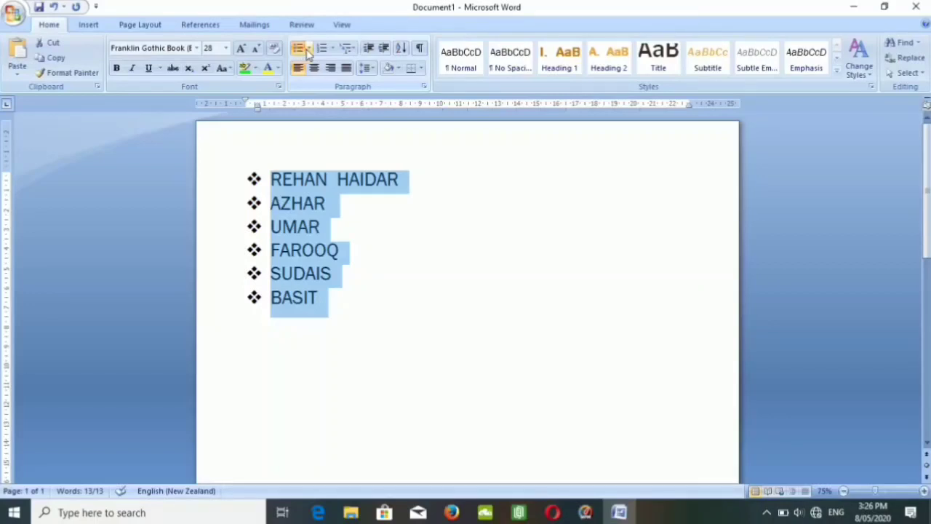
{"action": "left_click", "coordinate": [308, 49]}
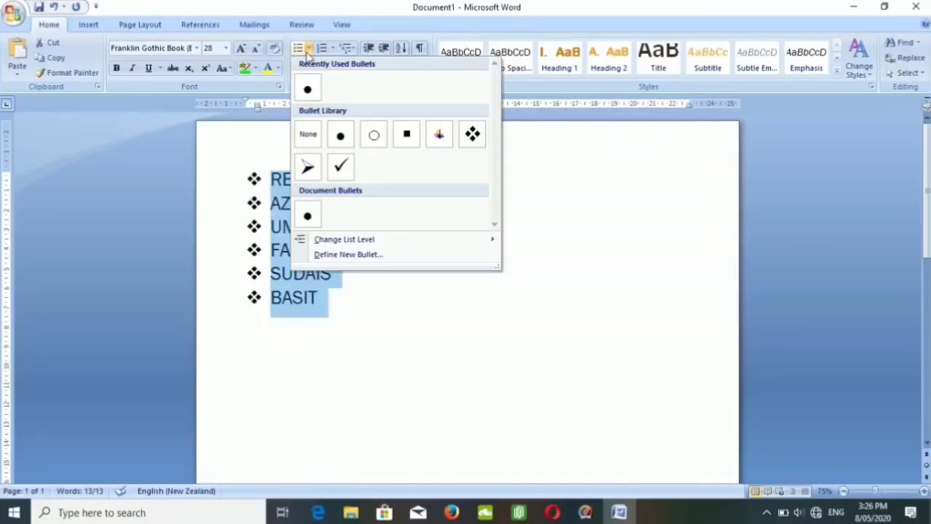
{"action": "left_click", "coordinate": [307, 51]}
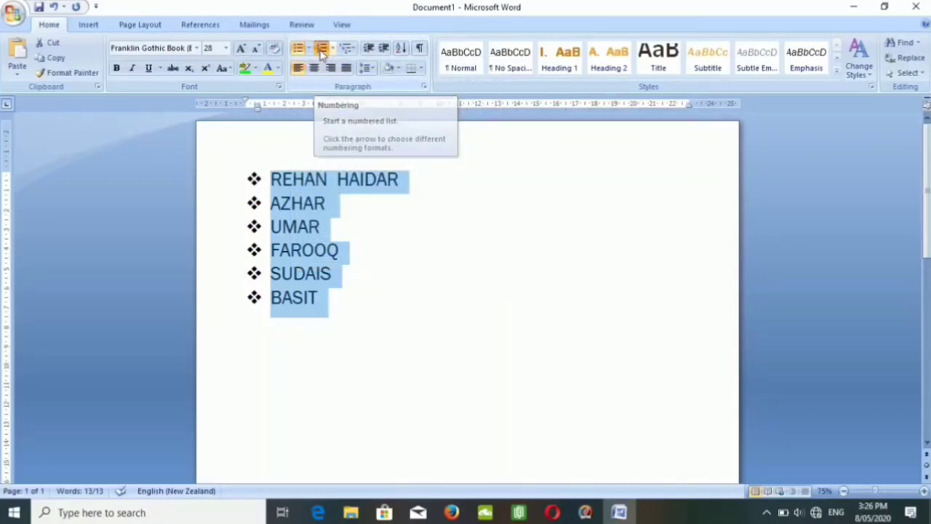
Change the six names to a numbered list using the 1. 2. 3. number format.
{"action": "left_click", "coordinate": [322, 53]}
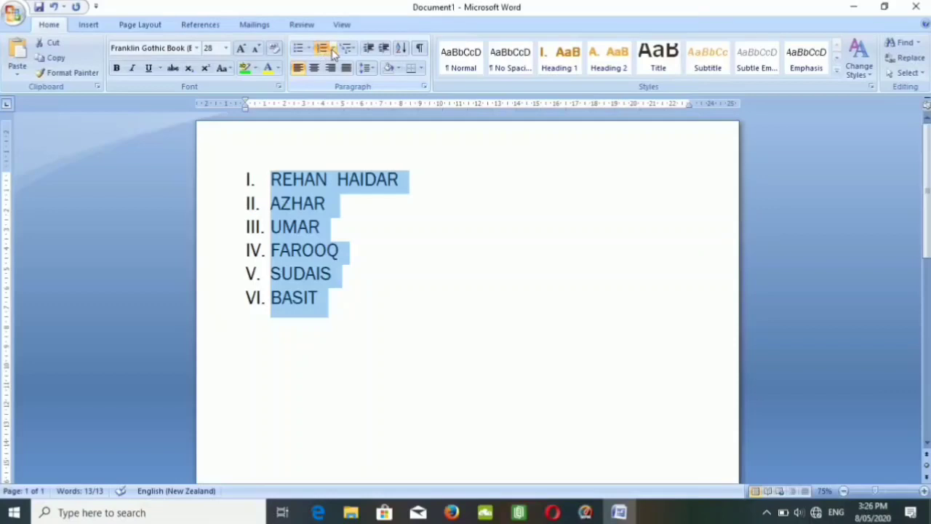
{"action": "left_click", "coordinate": [333, 49]}
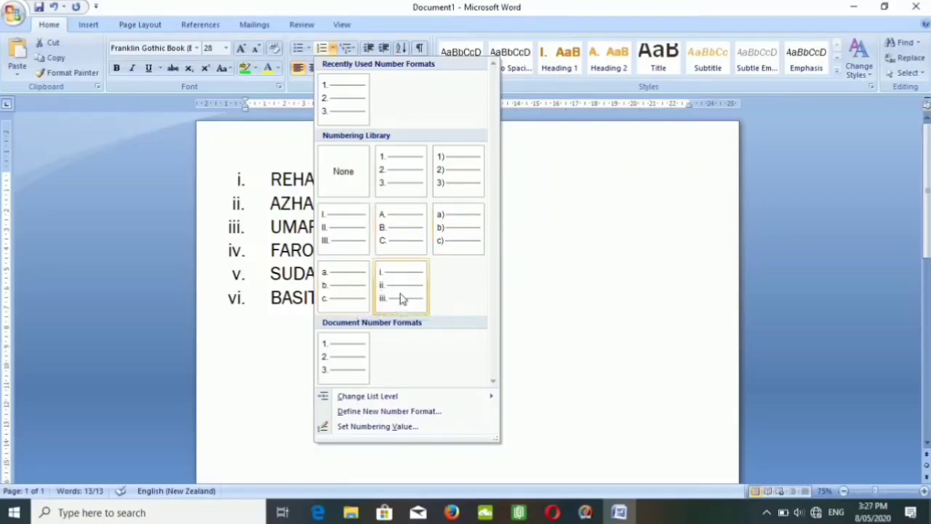
{"action": "left_click", "coordinate": [383, 188]}
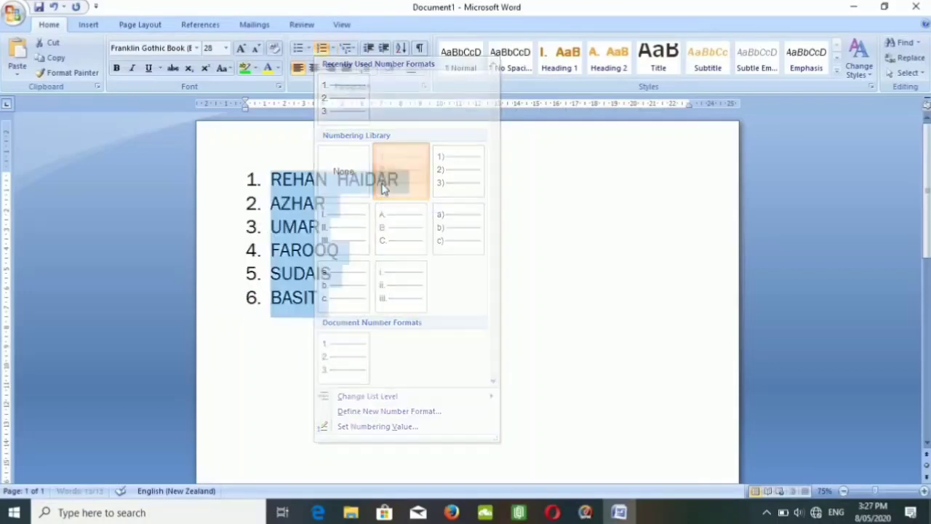
Add a seventh item reading FDF after the last name in the numbered list, and delete it again.
{"action": "left_click", "coordinate": [319, 298]}
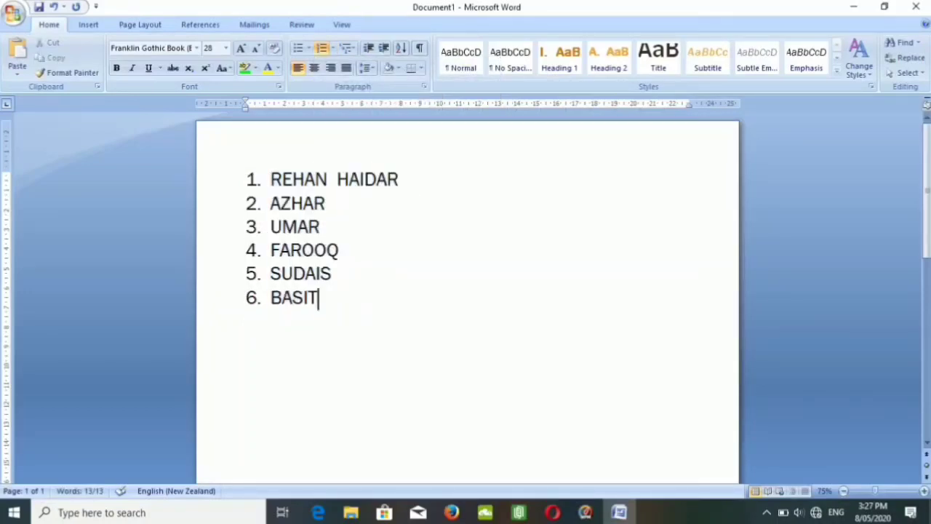
{"action": "key", "text": "Return"}
{"action": "type", "text": "FDF"}
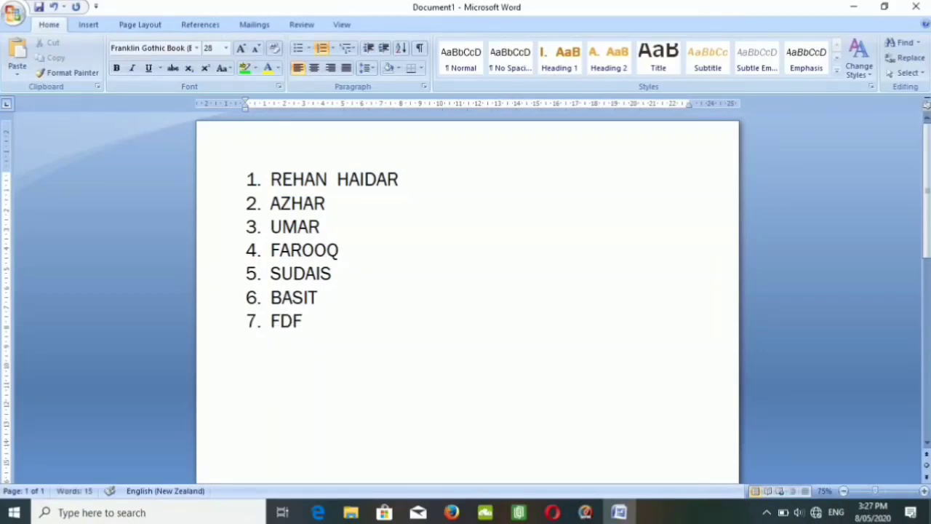
{"action": "key", "text": "Return"}
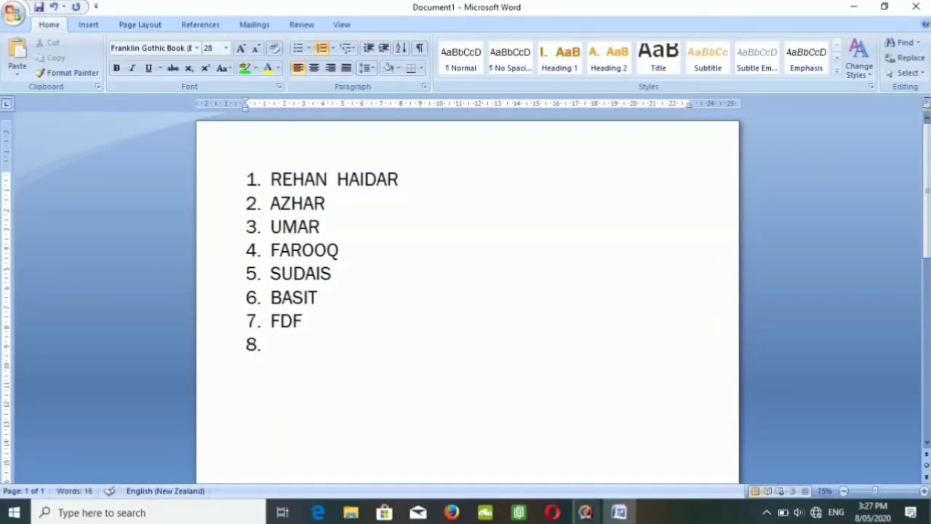
{"action": "key", "text": "BackSpace"}
{"action": "key", "text": "BackSpace"}
{"action": "key", "text": "BackSpace"}
{"action": "key", "text": "BackSpace"}
{"action": "key", "text": "BackSpace"}
{"action": "key", "text": "BackSpace"}
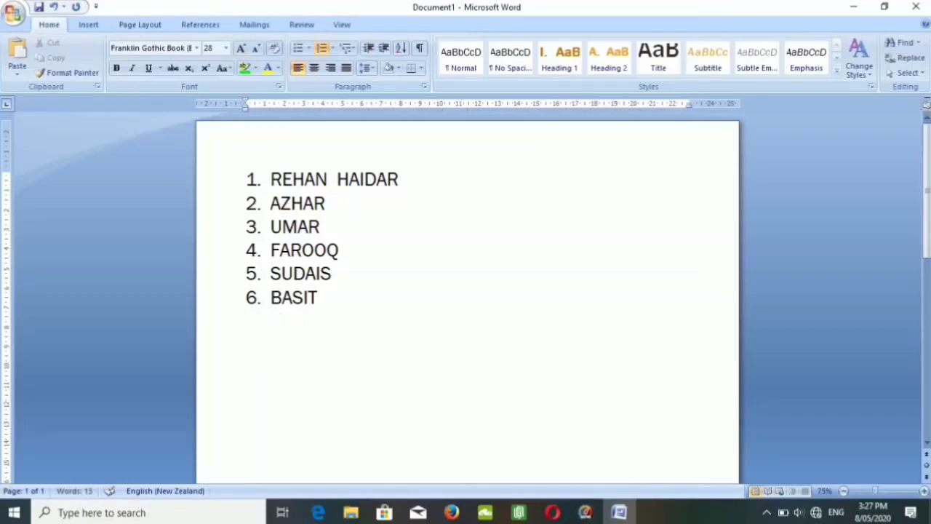
Apply the Chapter 1 heading multilevel list style to all the names, and clear the list formatting with None.
{"action": "key", "text": "ctrl+a"}
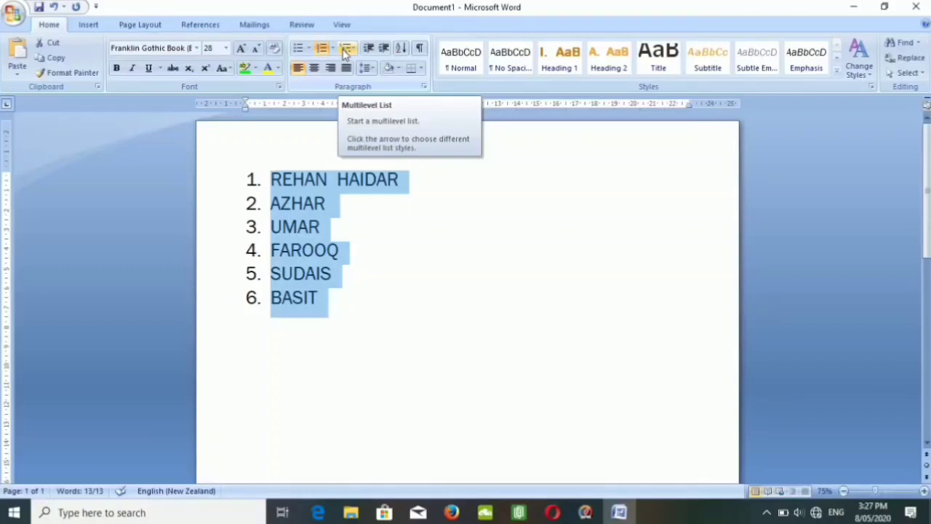
{"action": "left_click", "coordinate": [347, 54]}
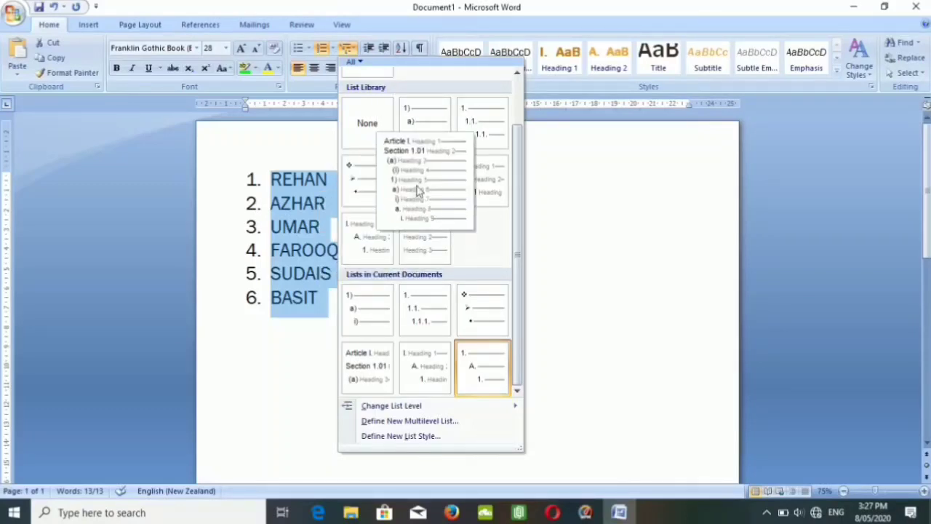
{"action": "left_click", "coordinate": [421, 228]}
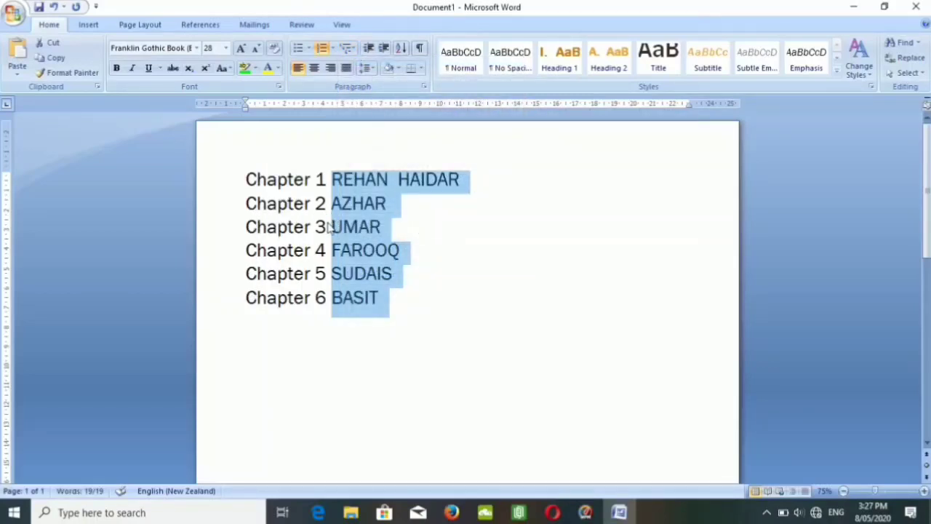
{"action": "left_click", "coordinate": [349, 50]}
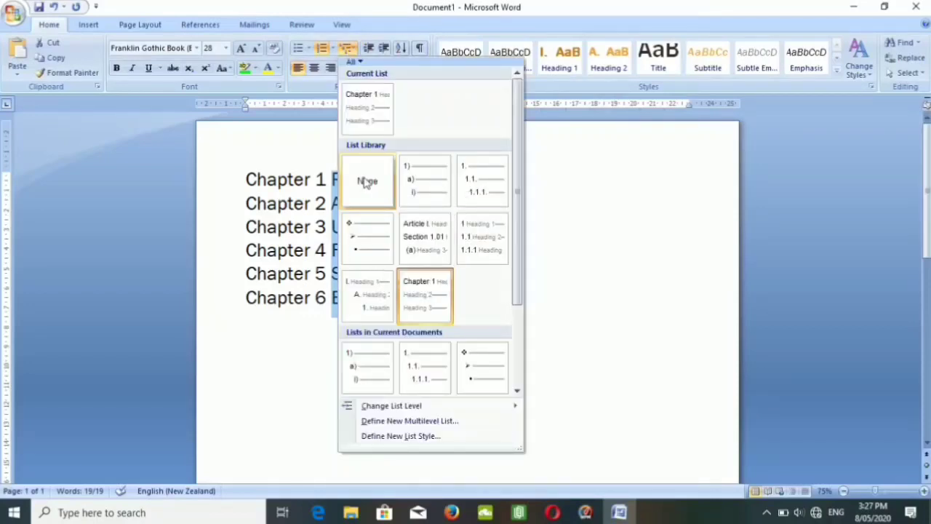
{"action": "left_click", "coordinate": [367, 182]}
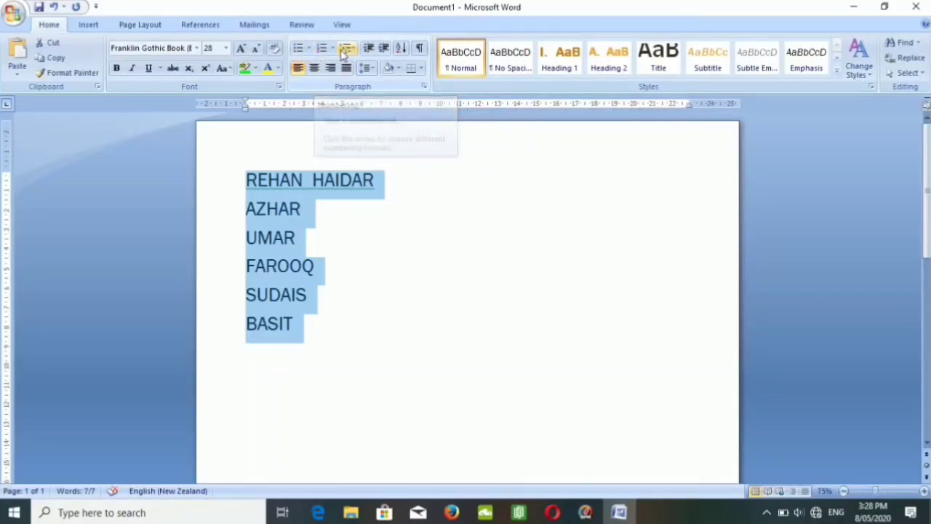
Increase the indent of all six names by five levels.
{"action": "left_click", "coordinate": [384, 49]}
{"action": "left_click", "coordinate": [384, 48]}
{"action": "left_click", "coordinate": [384, 49]}
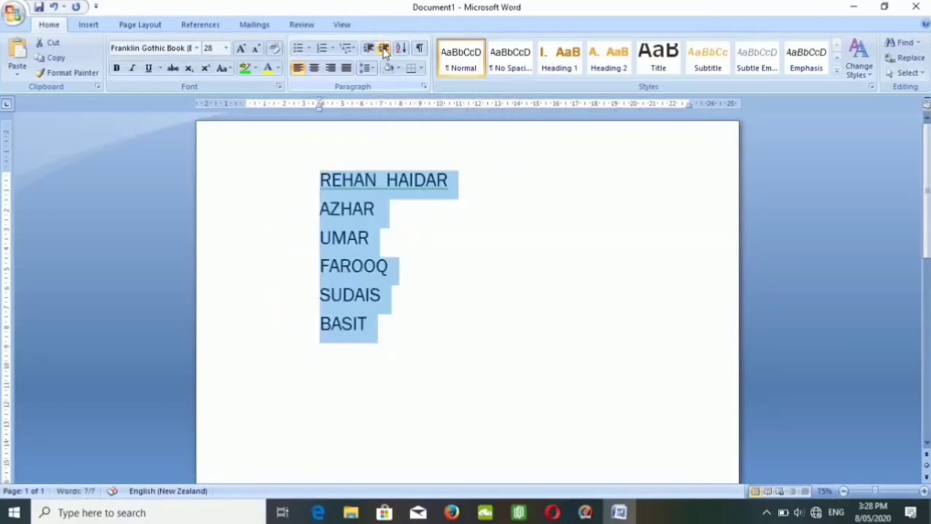
{"action": "left_click", "coordinate": [384, 49]}
{"action": "left_click", "coordinate": [384, 49]}
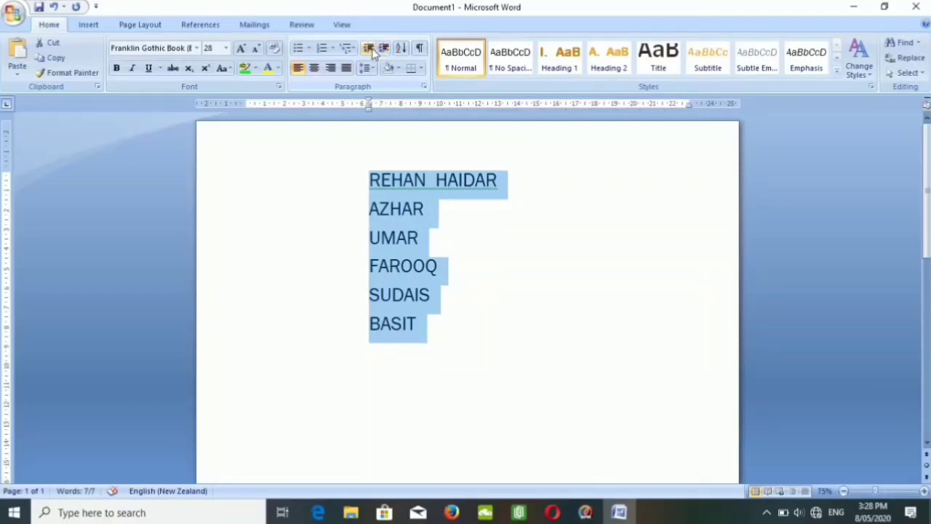
Decrease the indent of all six names by five levels.
{"action": "left_click", "coordinate": [369, 49]}
{"action": "left_click", "coordinate": [369, 49]}
{"action": "left_click", "coordinate": [370, 49]}
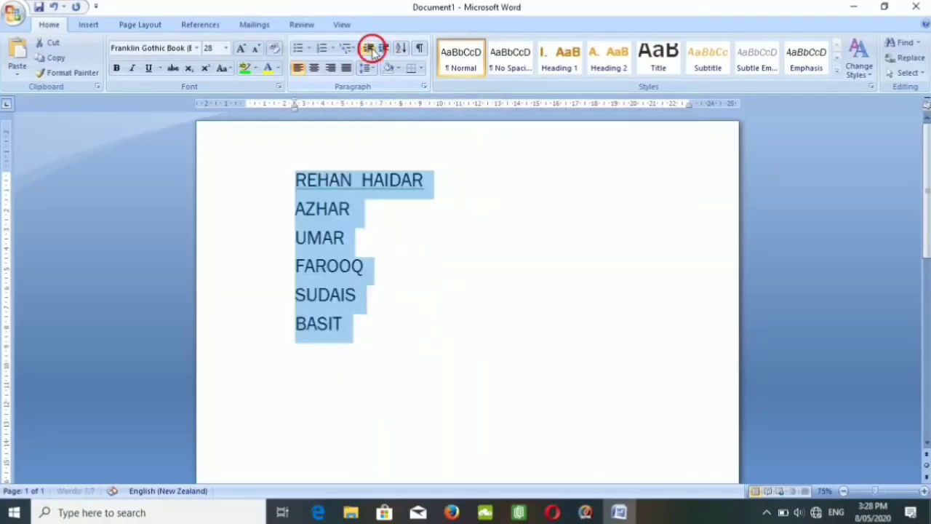
{"action": "left_click", "coordinate": [369, 49]}
{"action": "left_click", "coordinate": [370, 49]}
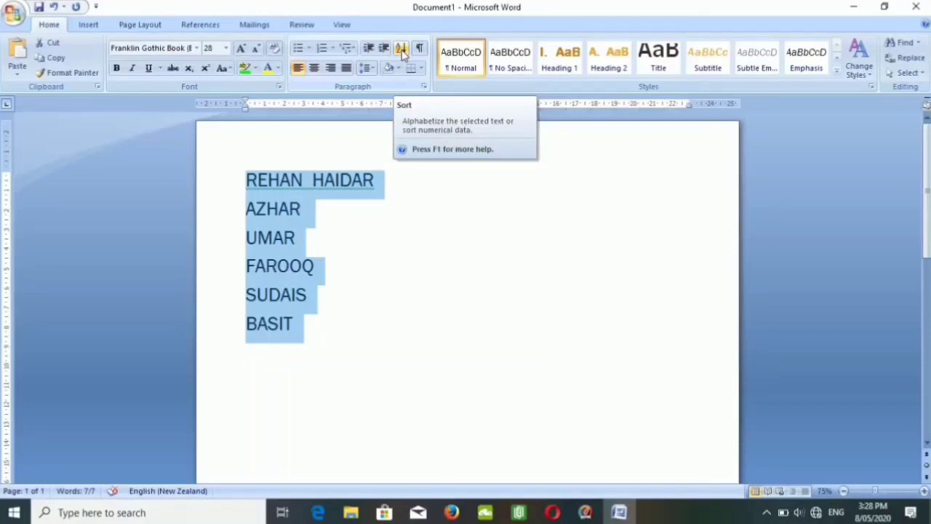
Sort the selected names by paragraphs as text in ascending order, with no header row.
{"action": "left_click", "coordinate": [402, 51]}
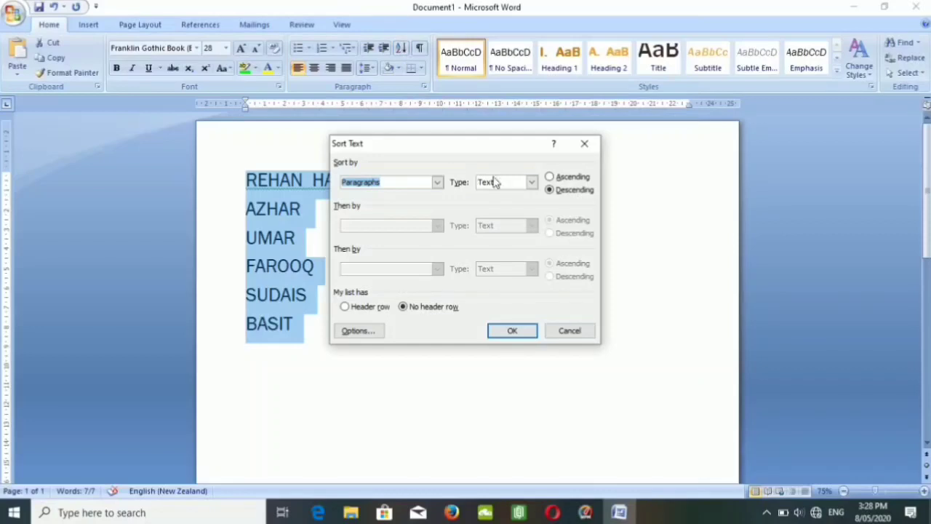
{"action": "left_click", "coordinate": [550, 178]}
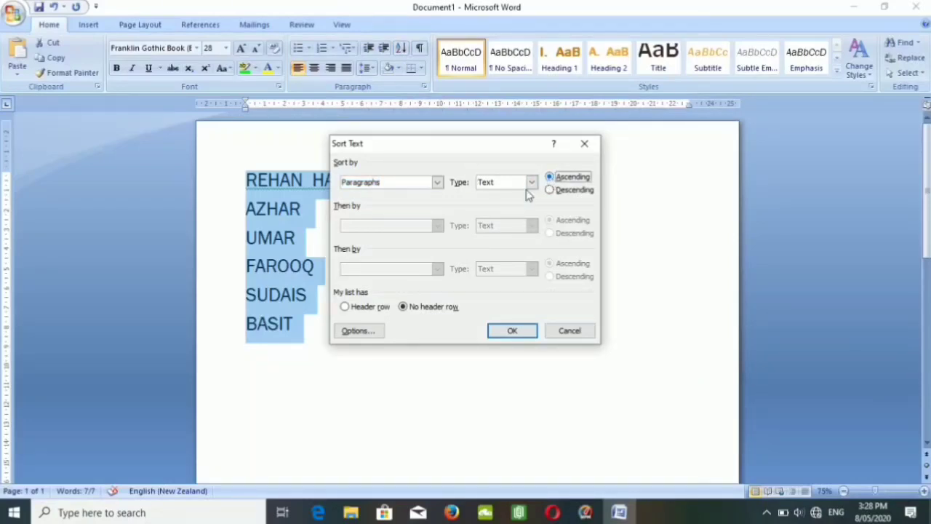
{"action": "left_click", "coordinate": [509, 331]}
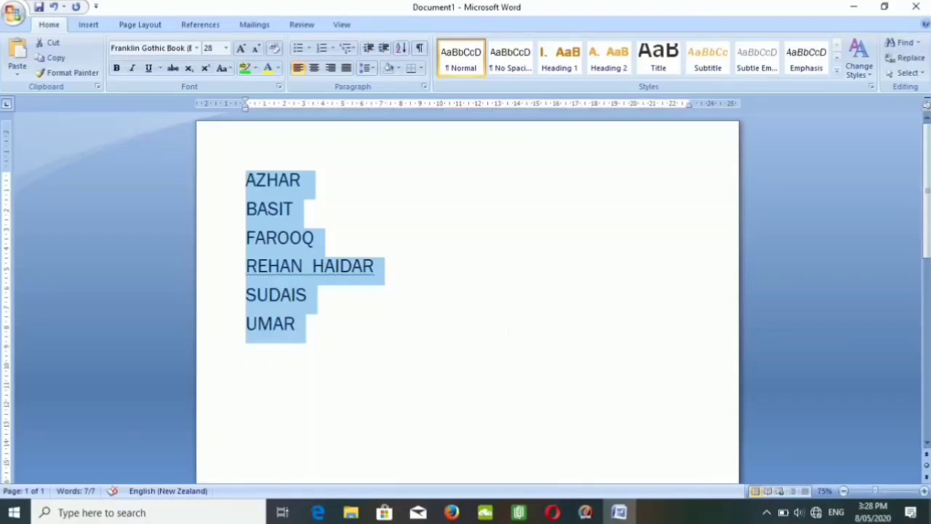
Sort the selected names by paragraphs as text in descending order, with no header row.
{"action": "left_click", "coordinate": [402, 48]}
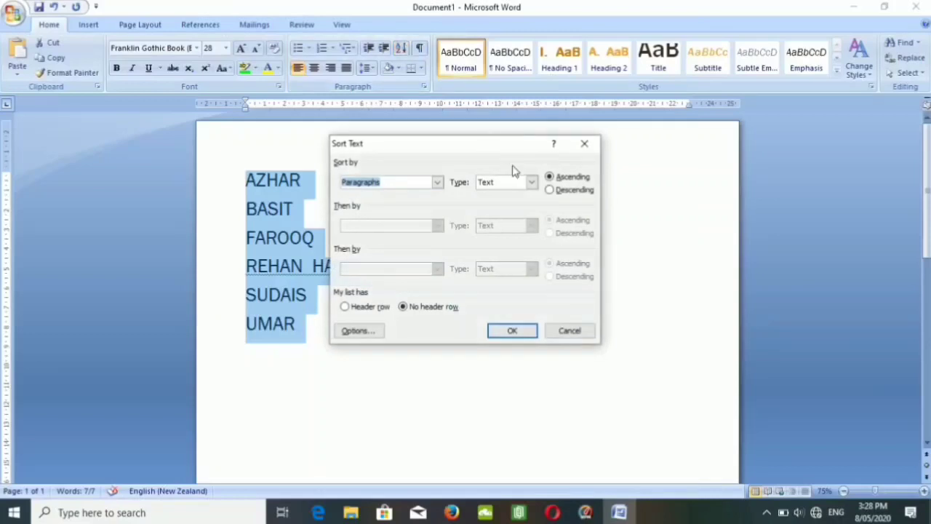
{"action": "left_click", "coordinate": [551, 192]}
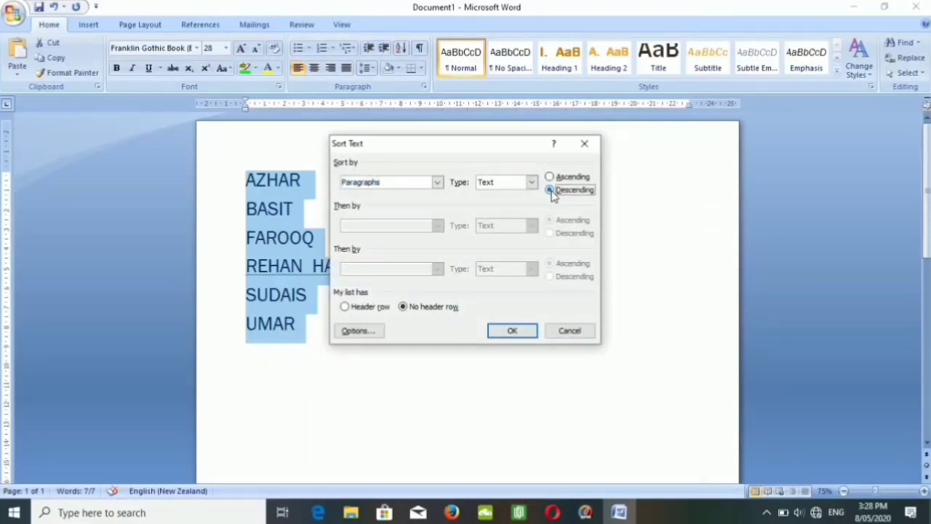
{"action": "left_click", "coordinate": [514, 330]}
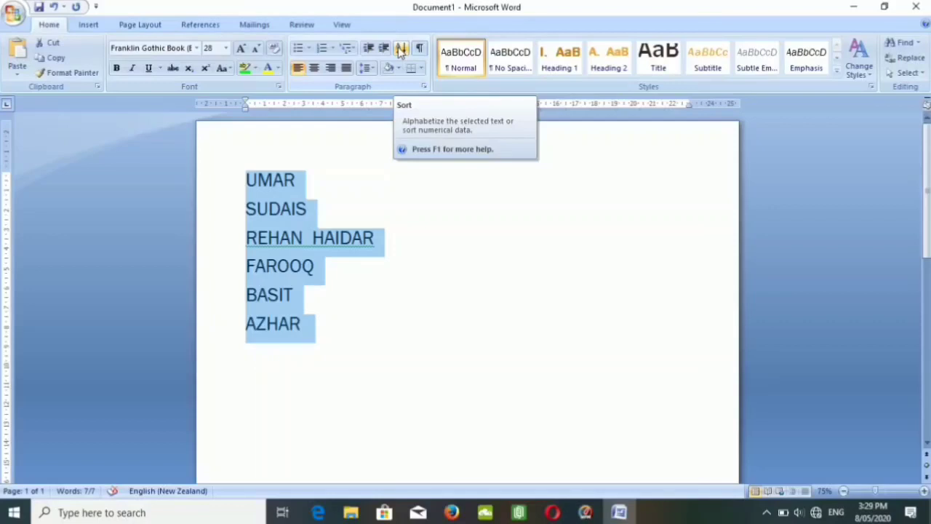
Replace the selected names with the numbers 1, 3, 6, 8, 9, 2 and 4, each on its own line.
{"action": "key", "text": "Delete"}
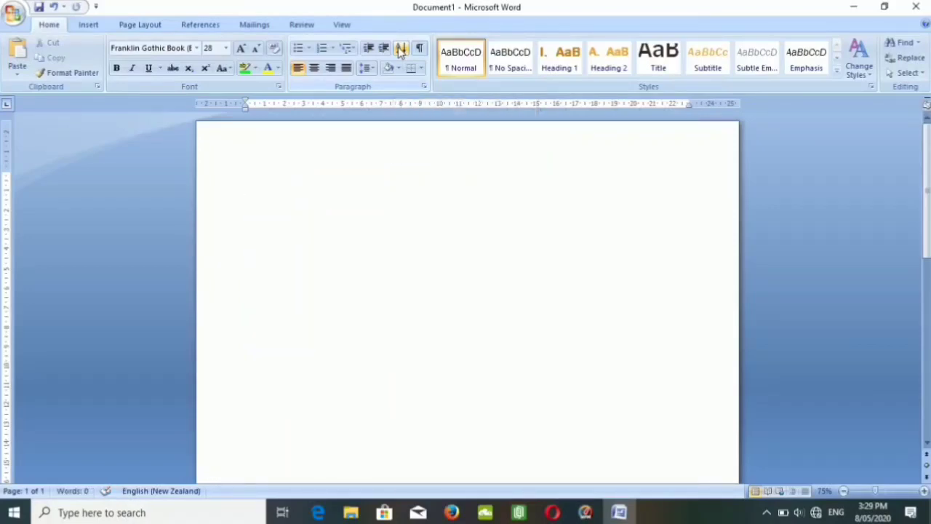
{"action": "type", "text": "1"}
{"action": "key", "text": "Return"}
{"action": "type", "text": "3"}
{"action": "key", "text": "Return"}
{"action": "type", "text": "4"}
{"action": "key", "text": "BackSpace"}
{"action": "type", "text": "6"}
{"action": "type", "text": "8"}
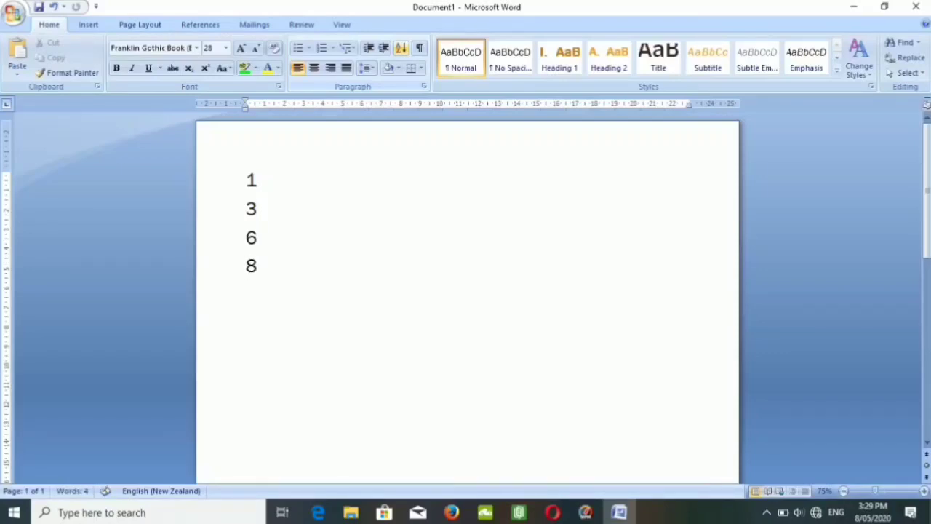
{"action": "key", "text": "Return"}
{"action": "type", "text": "9"}
{"action": "type", "text": "2"}
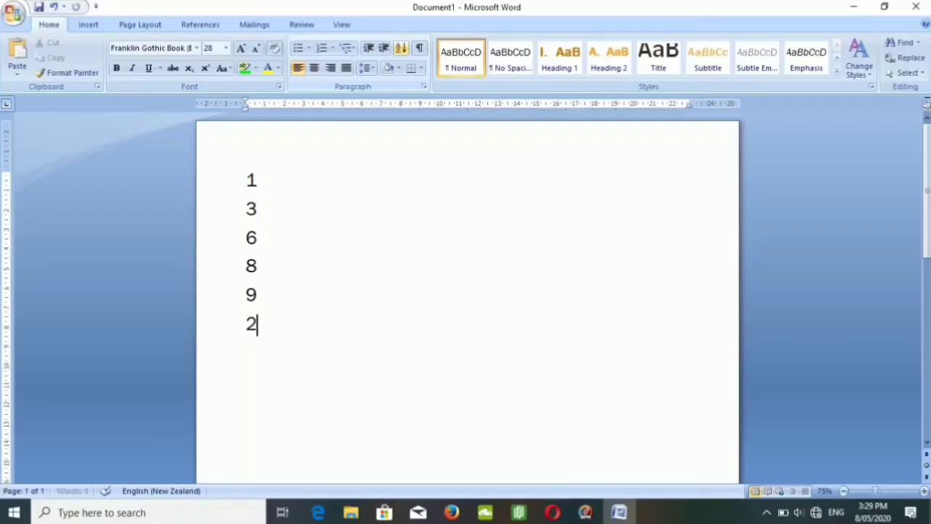
{"action": "key", "text": "Return"}
{"action": "type", "text": "4"}
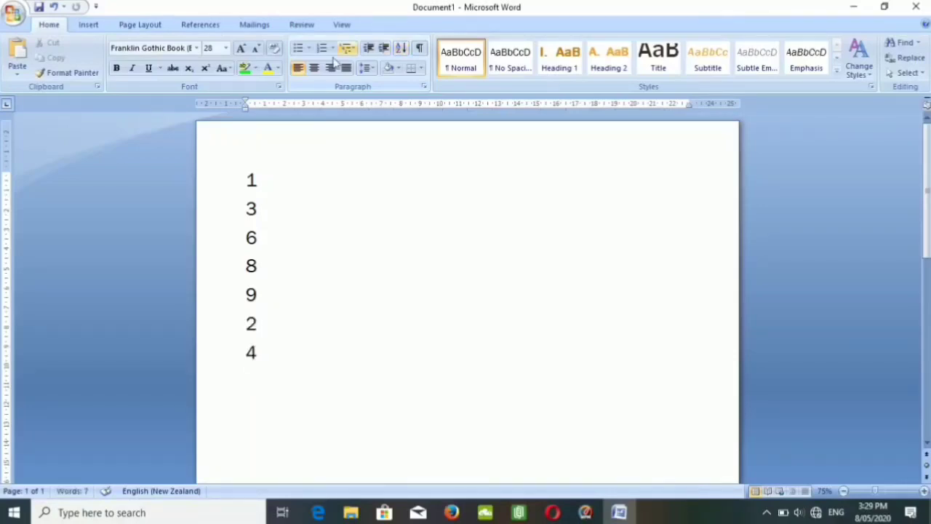
Sort all seven numbers by paragraphs as numbers in ascending order, with no header row.
{"action": "left_click_drag", "start_coordinate": [258, 354], "coordinate": [245, 192]}
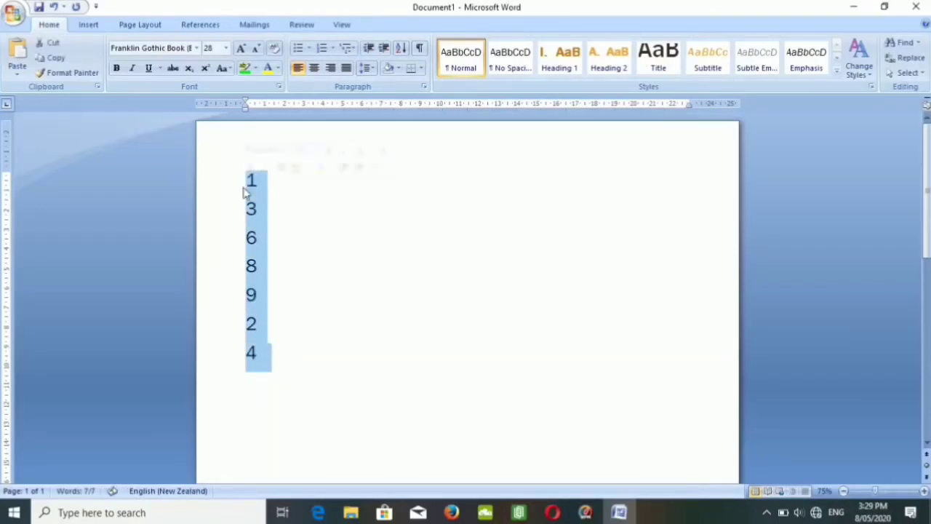
{"action": "left_click", "coordinate": [399, 50]}
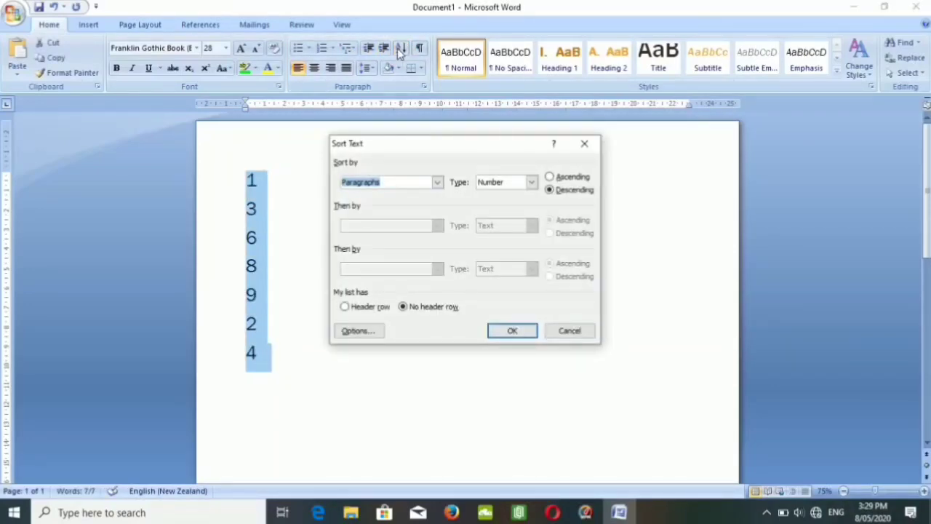
{"action": "left_click", "coordinate": [549, 178]}
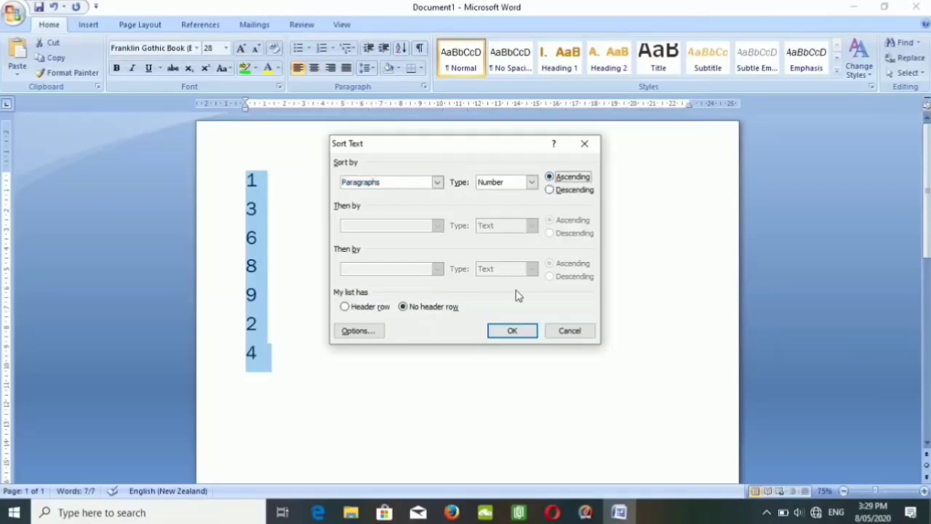
{"action": "left_click", "coordinate": [512, 331]}
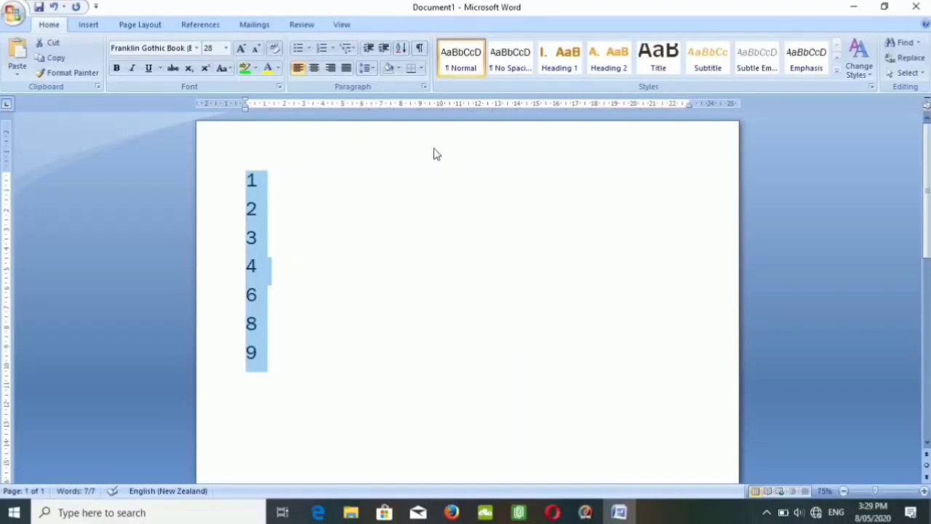
Sort the selected numbers by paragraphs as numbers in descending order, with no header row.
{"action": "left_click", "coordinate": [402, 50]}
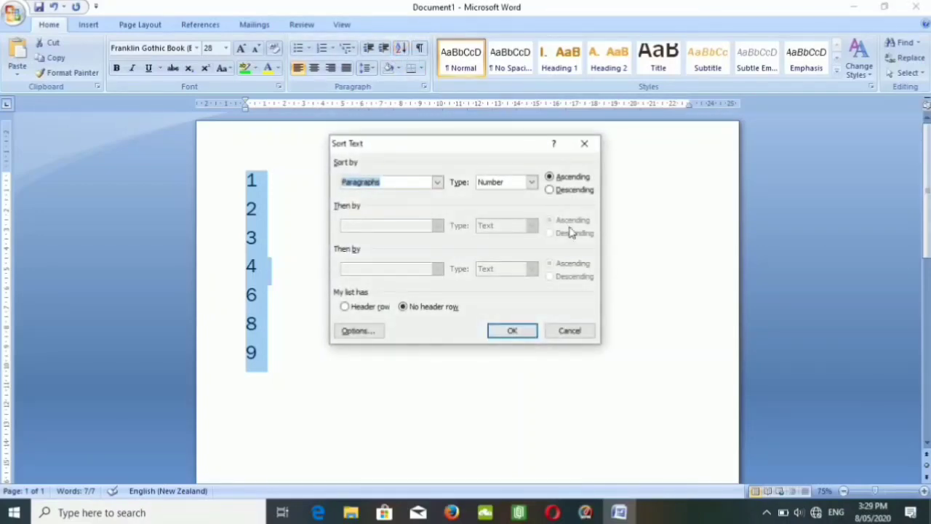
{"action": "left_click", "coordinate": [549, 193]}
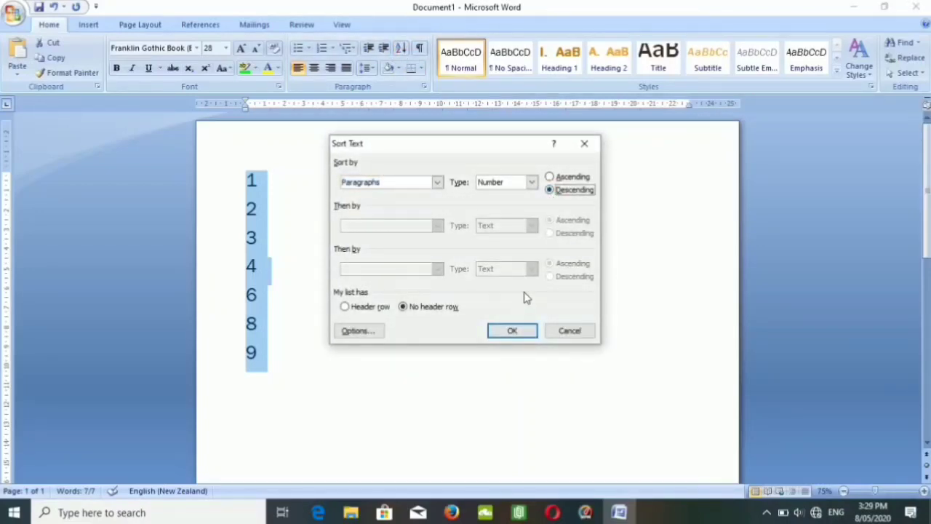
{"action": "left_click", "coordinate": [513, 331]}
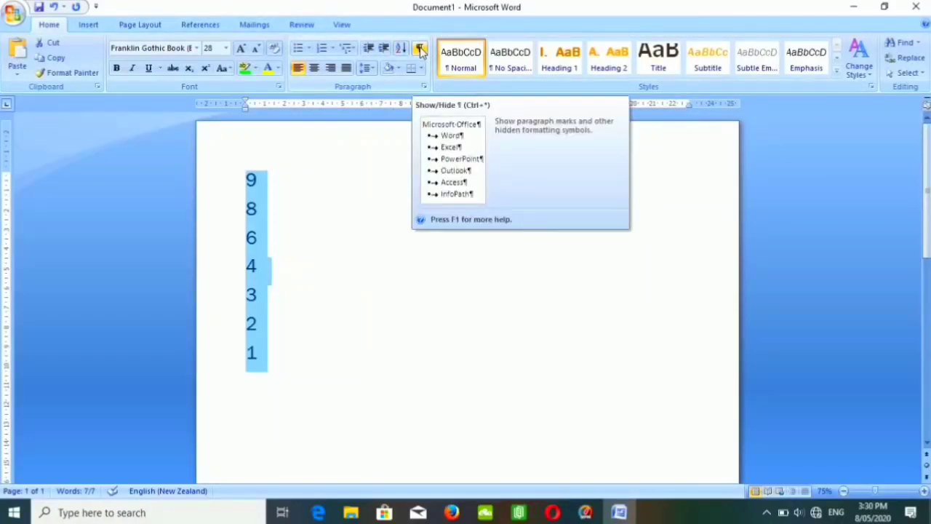
Show and hide the paragraph marks and other formatting symbols twice.
{"action": "left_click", "coordinate": [420, 49]}
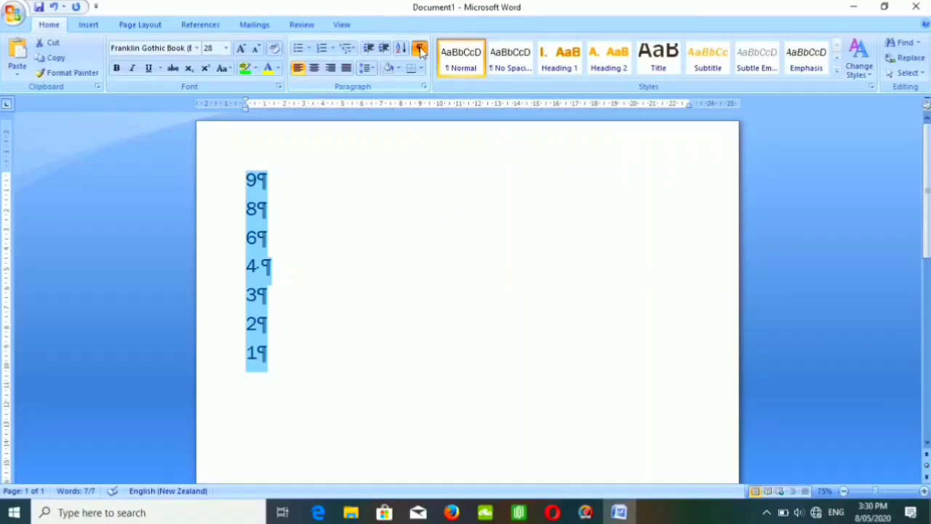
{"action": "left_click", "coordinate": [420, 48]}
{"action": "left_click", "coordinate": [420, 48]}
{"action": "left_click", "coordinate": [420, 48]}
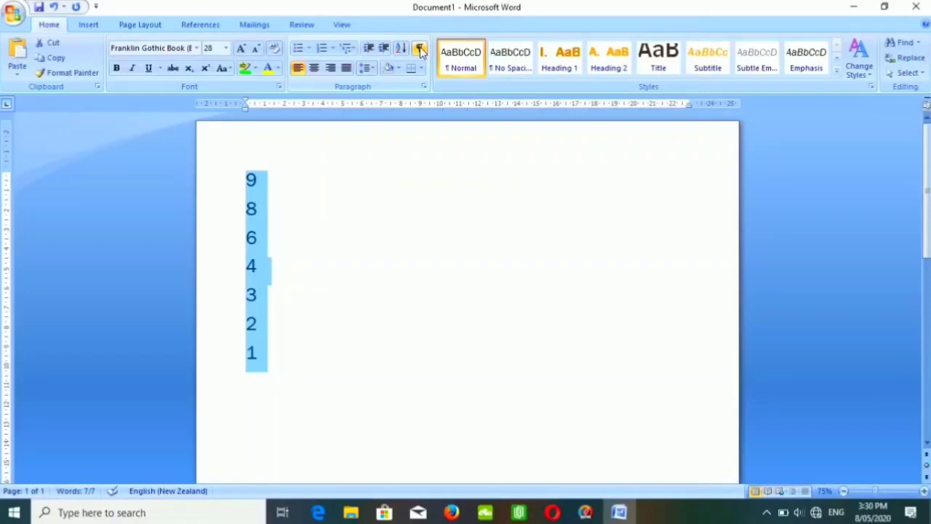
Center the selected numbers and return them to left alignment.
{"action": "left_click", "coordinate": [299, 71]}
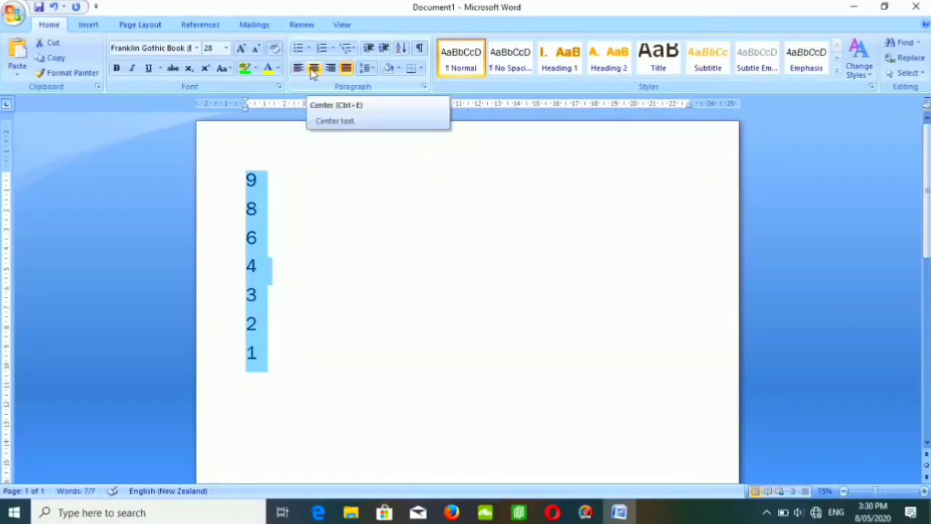
{"action": "left_click", "coordinate": [312, 69]}
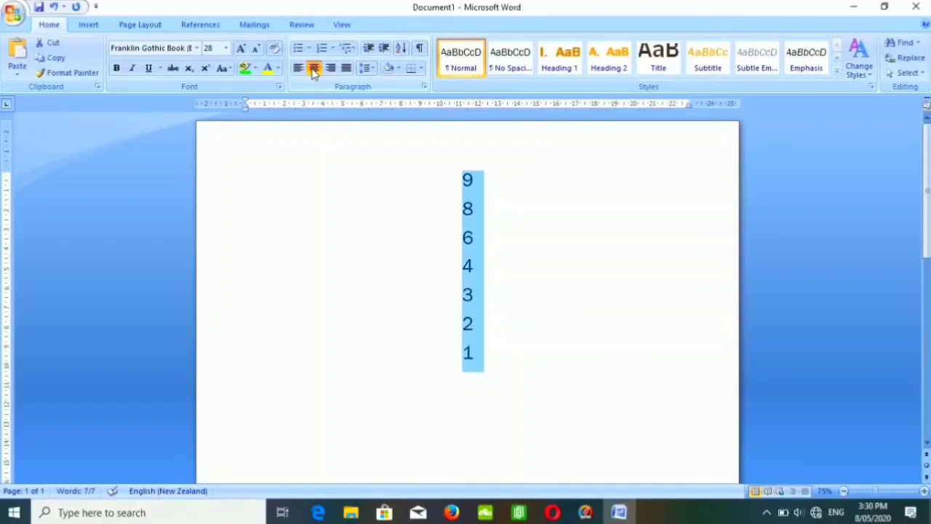
{"action": "left_click", "coordinate": [303, 70]}
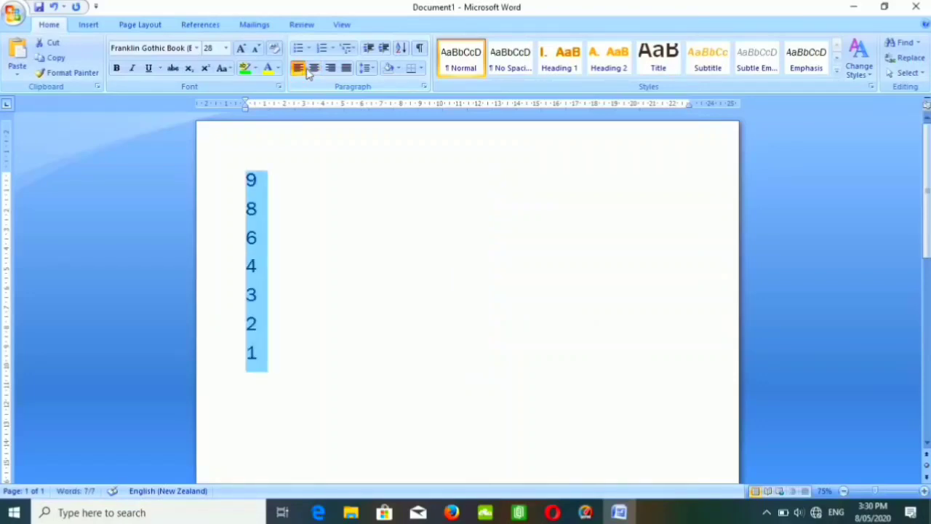
Switch the selected numbers between right alignment and justification, ending with them centered.
{"action": "left_click", "coordinate": [330, 68]}
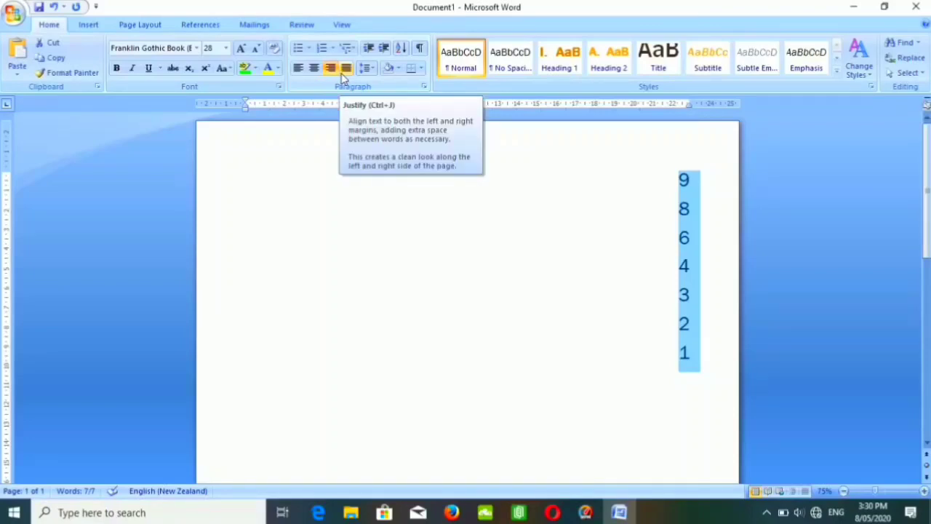
{"action": "left_click", "coordinate": [342, 73]}
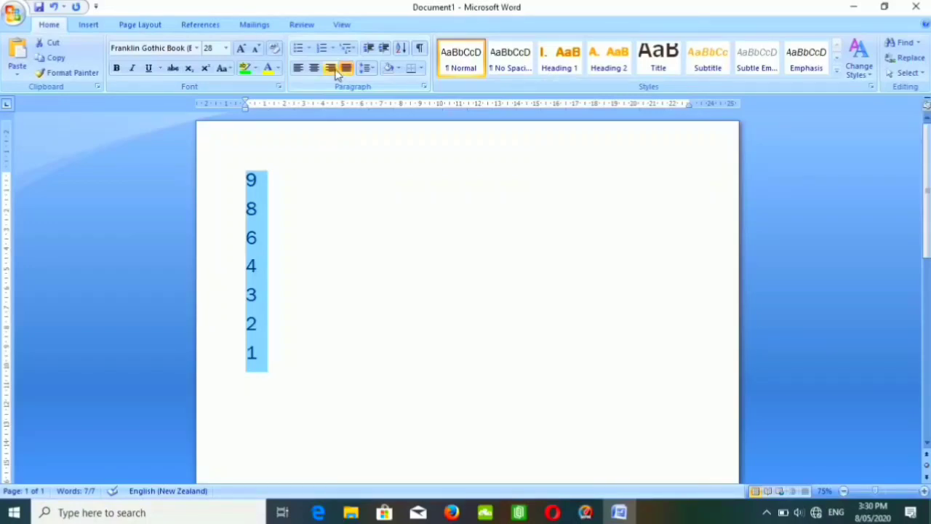
{"action": "left_click", "coordinate": [334, 69]}
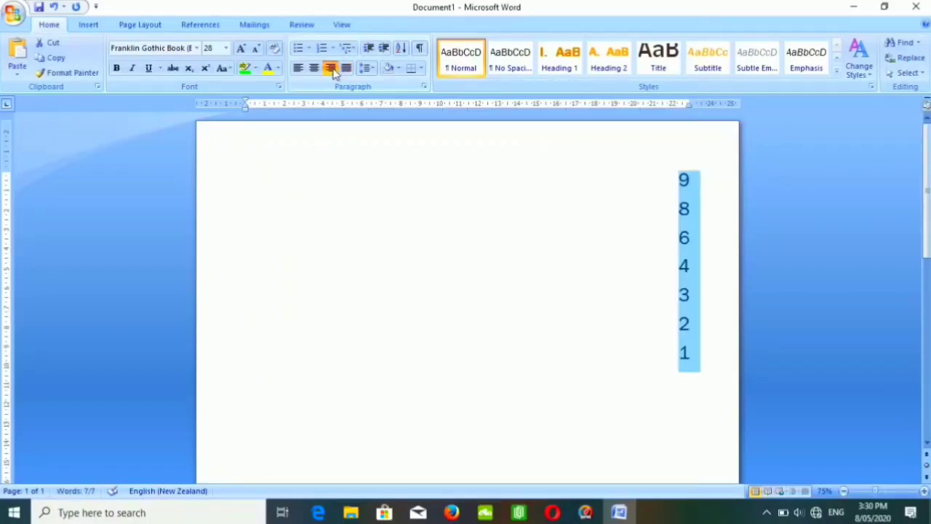
{"action": "left_click", "coordinate": [313, 68]}
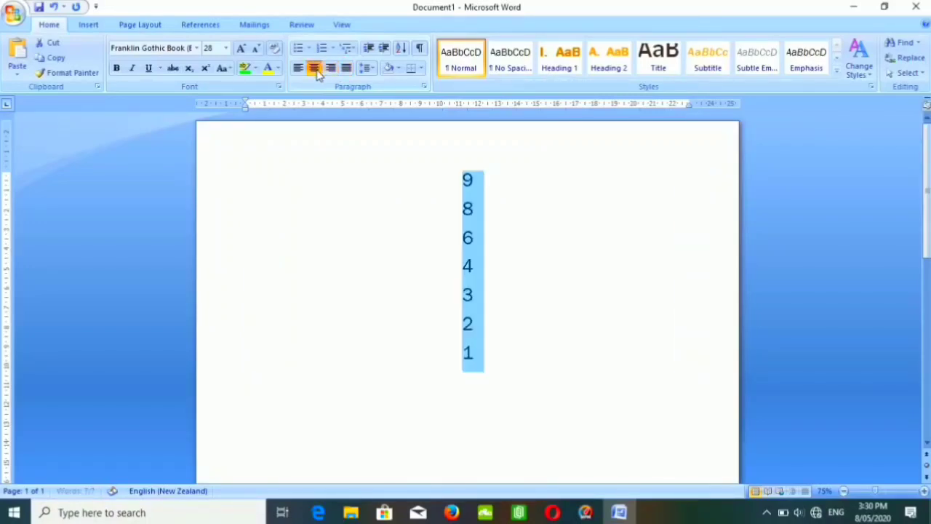
Append long runs of filler letters D and F directly after the 9 and the 8 on the first two lines.
{"action": "left_click", "coordinate": [491, 179]}
{"action": "type", "text": "DFDF"}
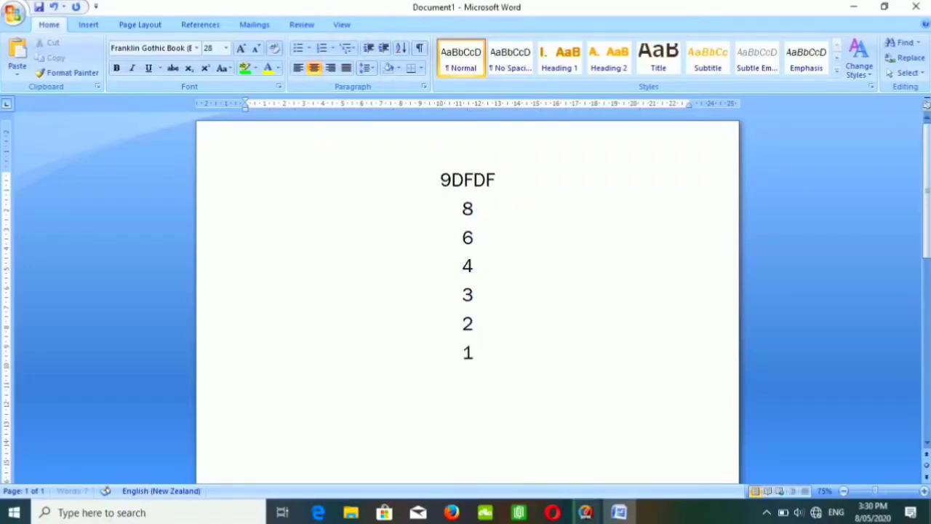
{"action": "type", "text": "FDFDFDFDFDF"}
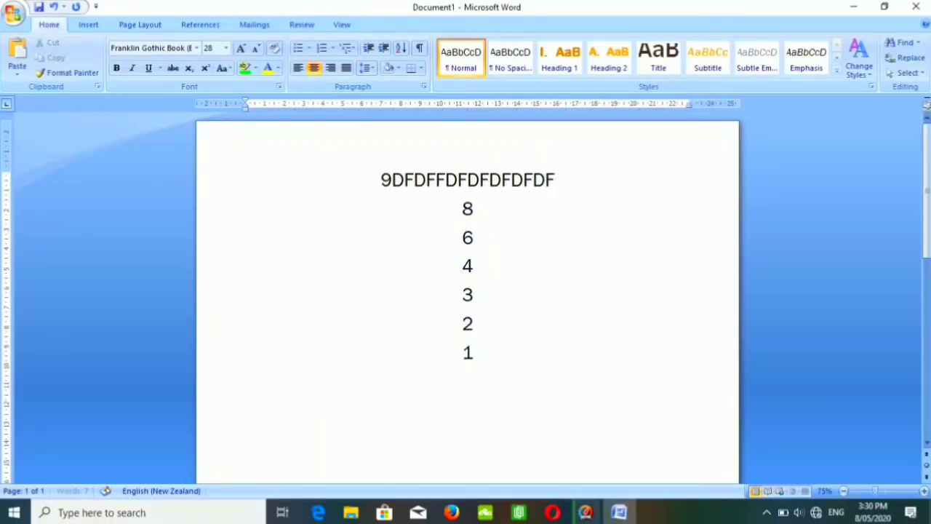
{"action": "type", "text": "DFDFD"}
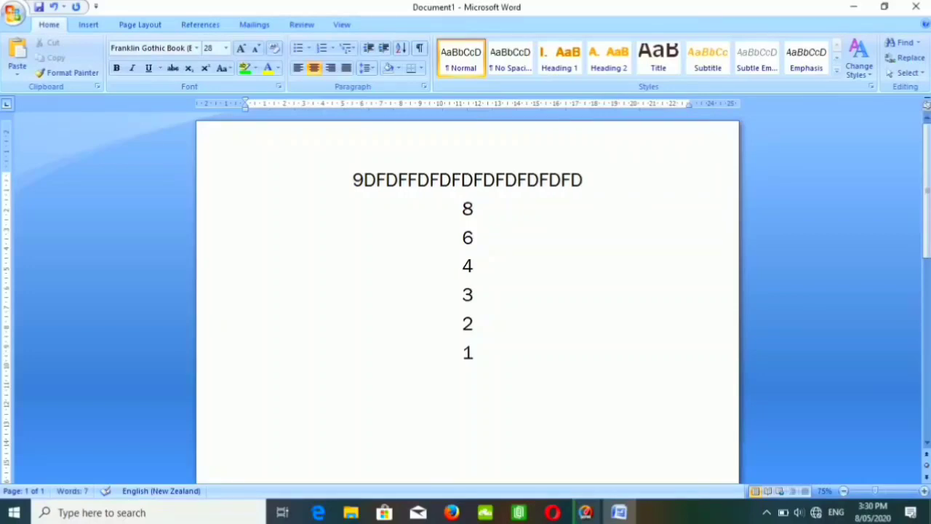
{"action": "key", "text": "Down"}
{"action": "type", "text": "FDFDFDFDFDFD"}
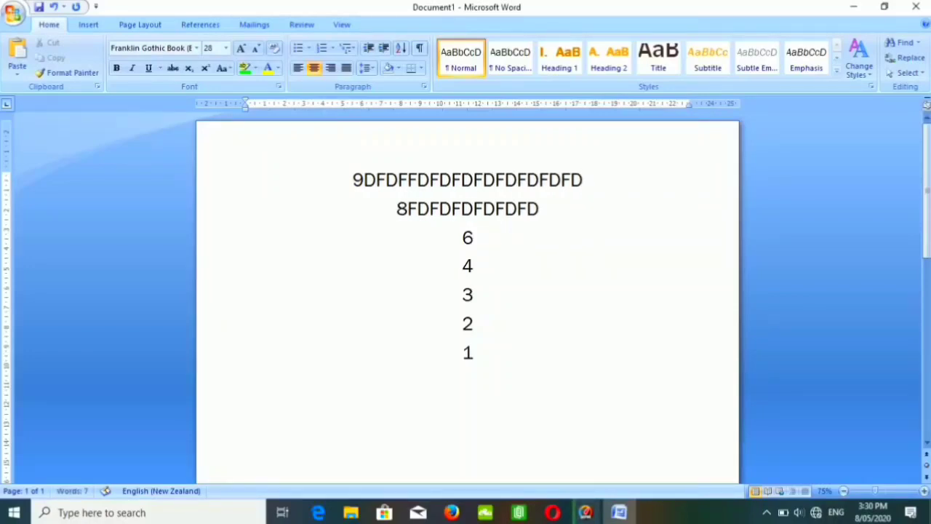
{"action": "type", "text": "FFFDFD"}
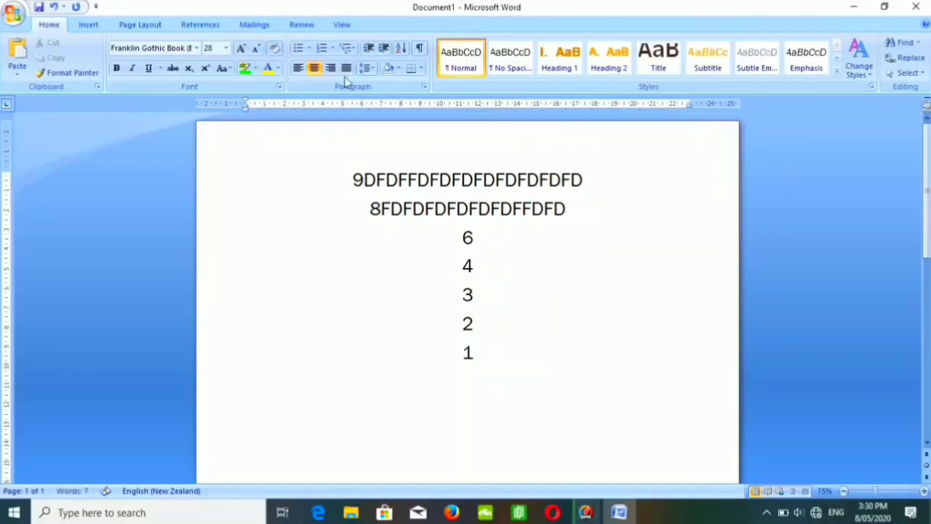
Try justifying the line beginning with 8, right-align it instead, and extend it with more D and F filler letters.
{"action": "left_click", "coordinate": [346, 68]}
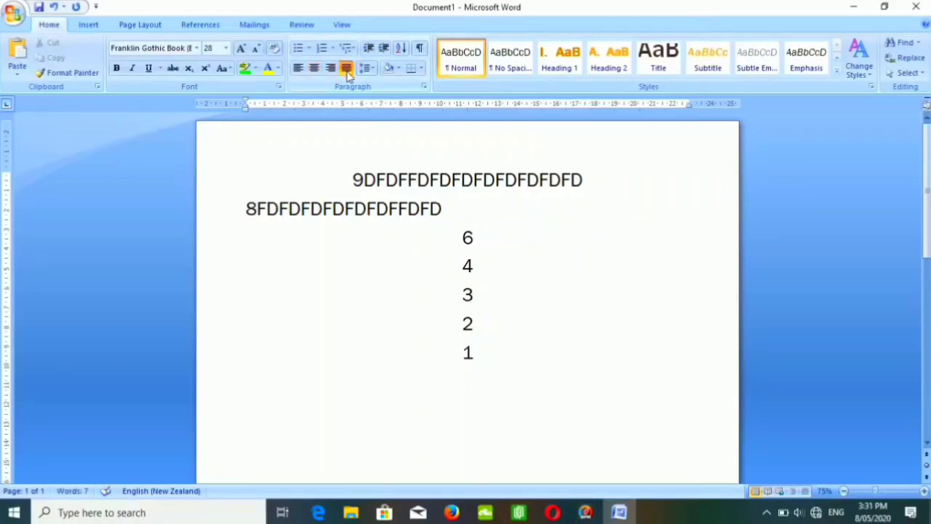
{"action": "left_click", "coordinate": [330, 67]}
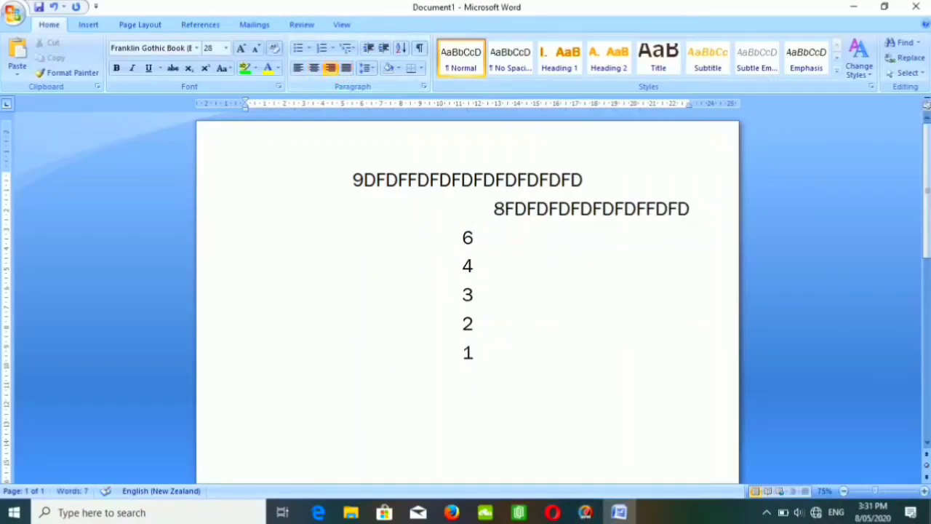
{"action": "type", "text": "FDFDFDFDFDFDFD"}
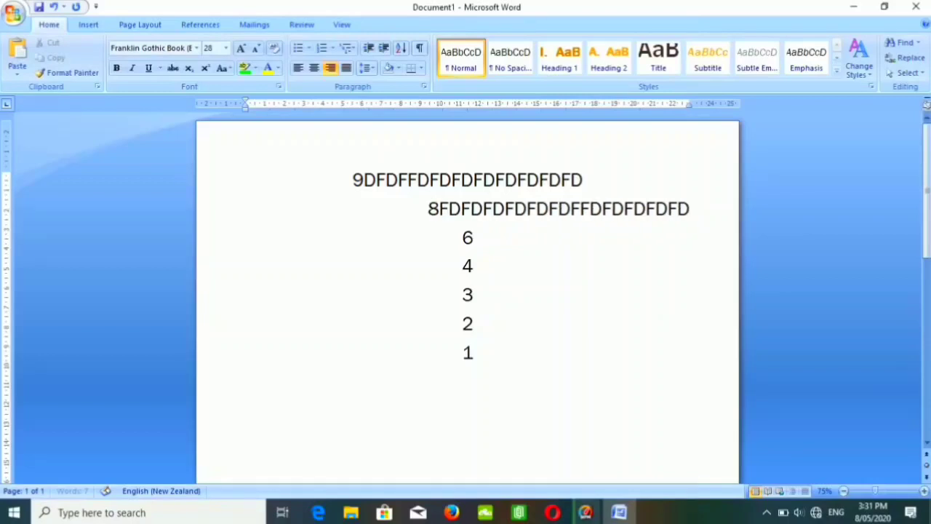
{"action": "type", "text": "FDFDDF"}
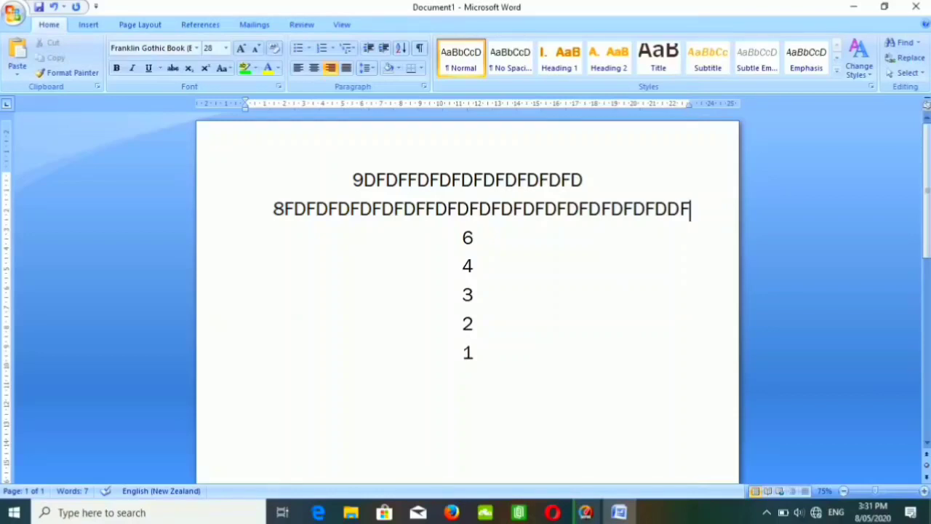
Set the line spacing of the whole document text to 1.15 and to 3.0.
{"action": "key", "text": "ctrl+a"}
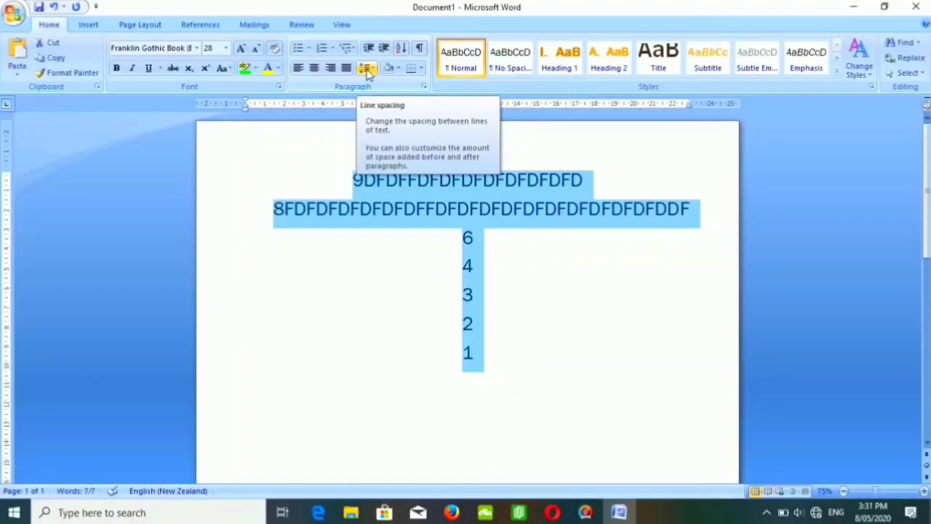
{"action": "left_click", "coordinate": [368, 69]}
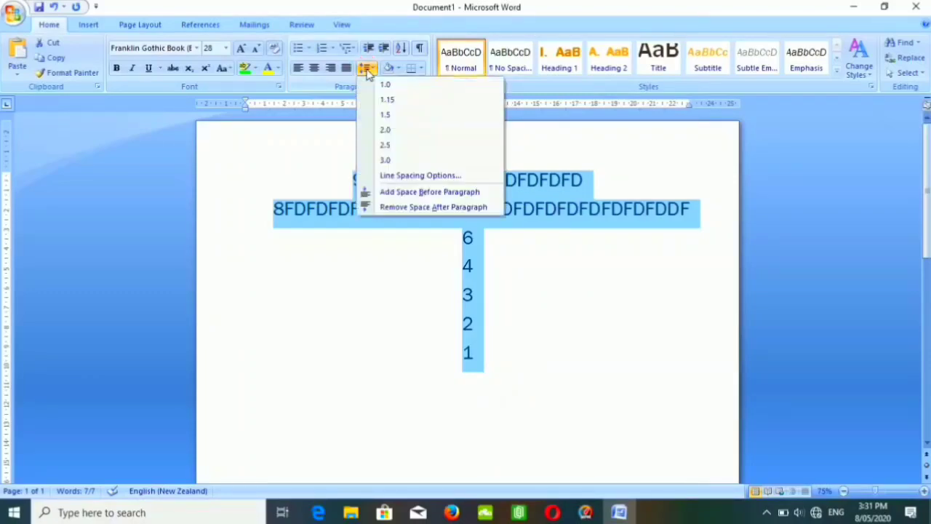
{"action": "left_click", "coordinate": [393, 102]}
{"action": "left_click", "coordinate": [371, 70]}
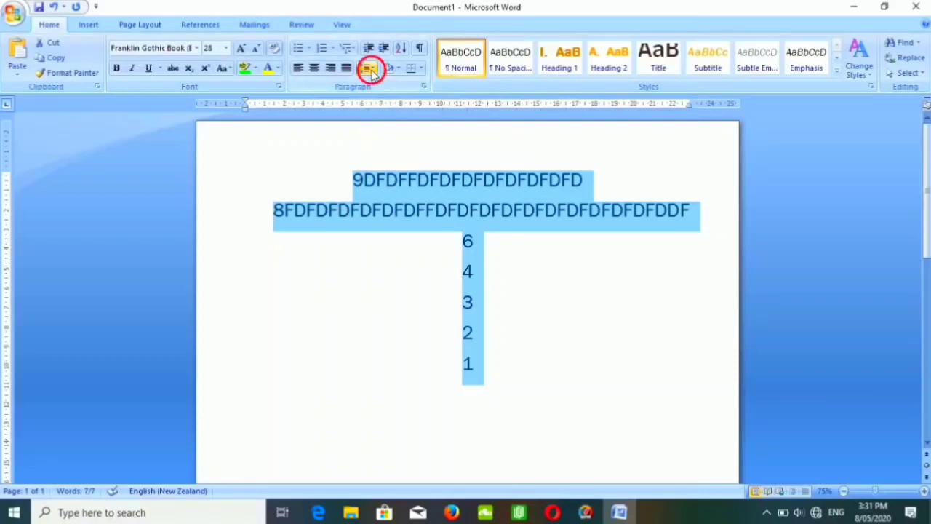
{"action": "left_click", "coordinate": [395, 161]}
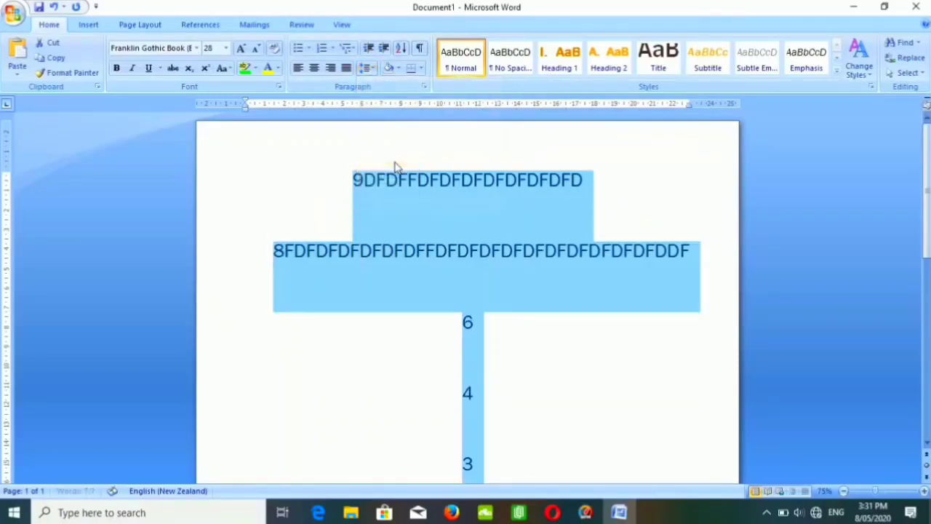
Set the line spacing of the selected document text to 2.0 and to 1.0.
{"action": "left_click", "coordinate": [366, 68]}
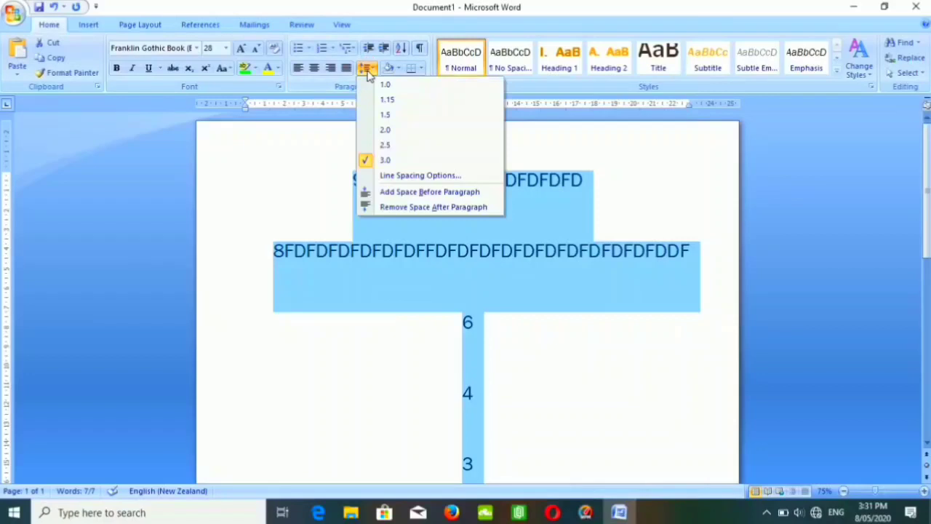
{"action": "left_click", "coordinate": [385, 131]}
{"action": "left_click", "coordinate": [366, 68]}
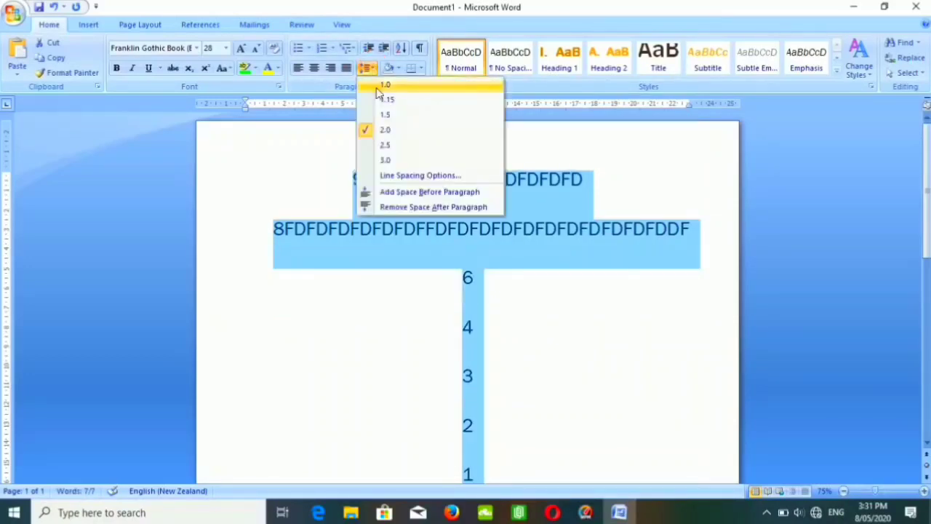
{"action": "left_click", "coordinate": [377, 87]}
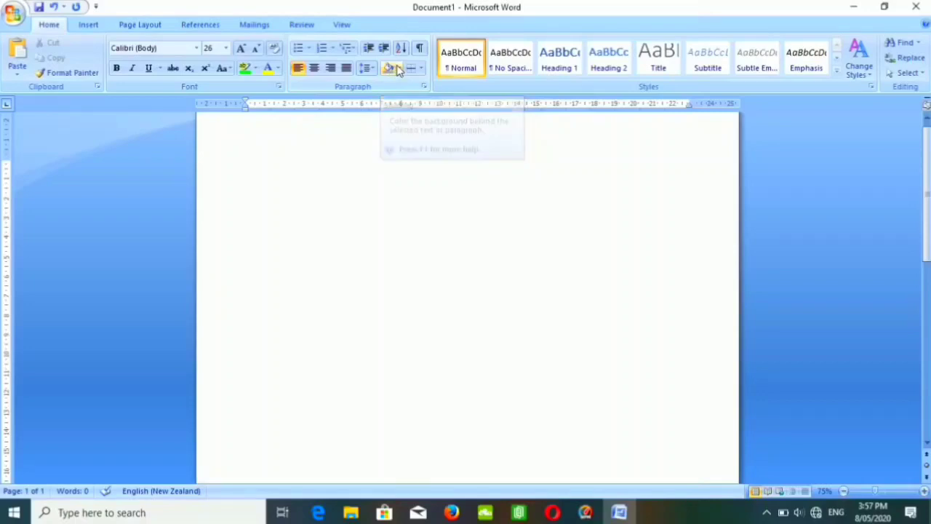
Shade the first blank line black and the line directly below it dark blue.
{"action": "left_click", "coordinate": [398, 69]}
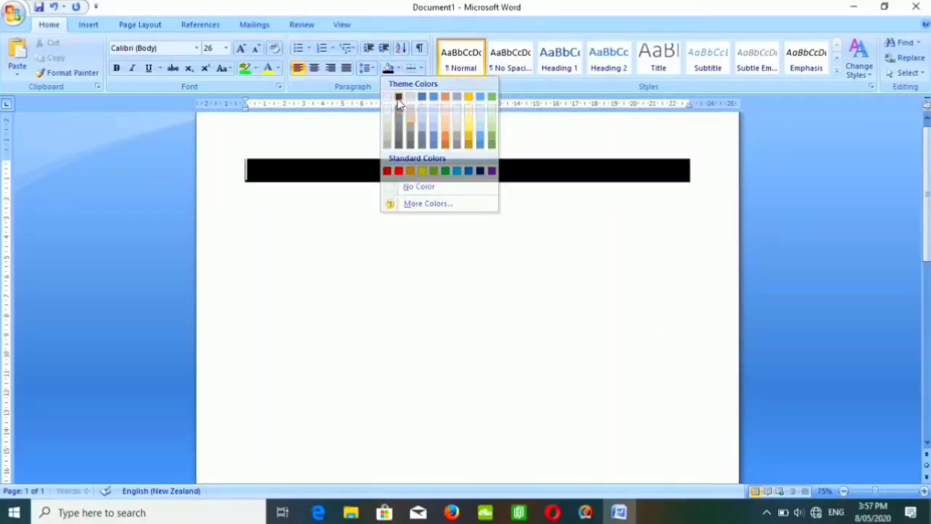
{"action": "left_click", "coordinate": [398, 97]}
{"action": "double_click", "coordinate": [270, 199]}
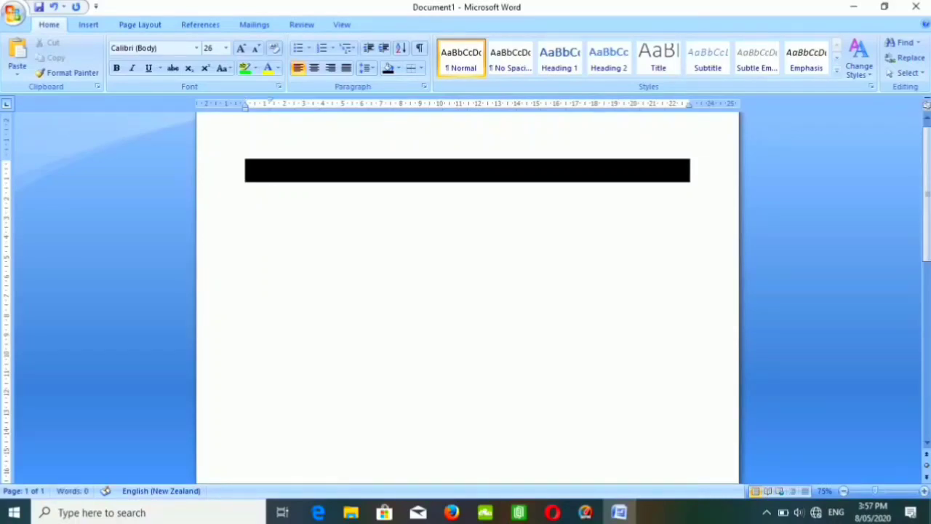
{"action": "left_click", "coordinate": [398, 68]}
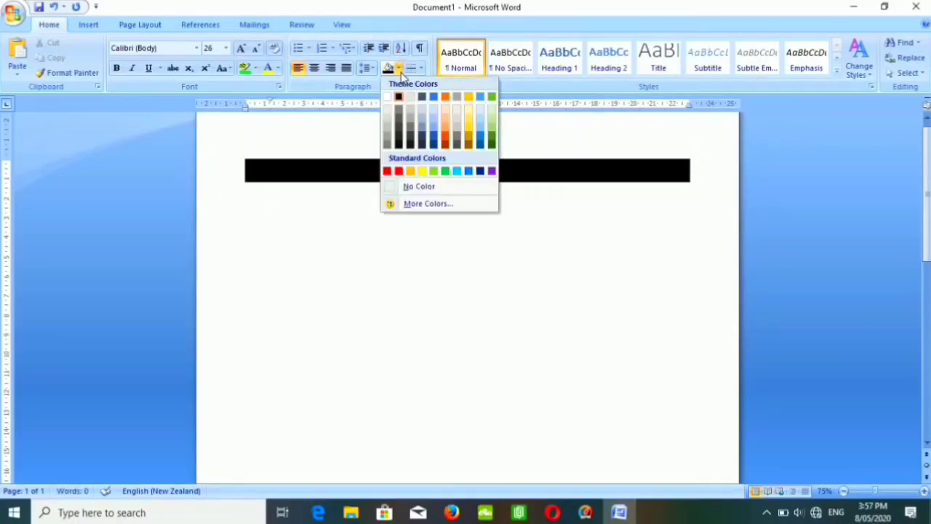
{"action": "left_click", "coordinate": [434, 140]}
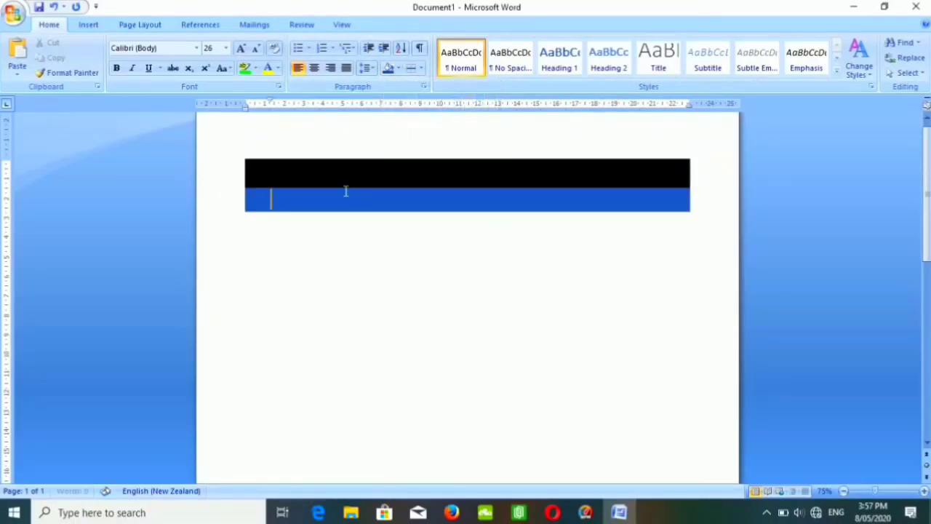
Start a third line, try the same blue shading on it, undo that, and shade the line yellow.
{"action": "key", "text": "Return"}
{"action": "left_click", "coordinate": [274, 228]}
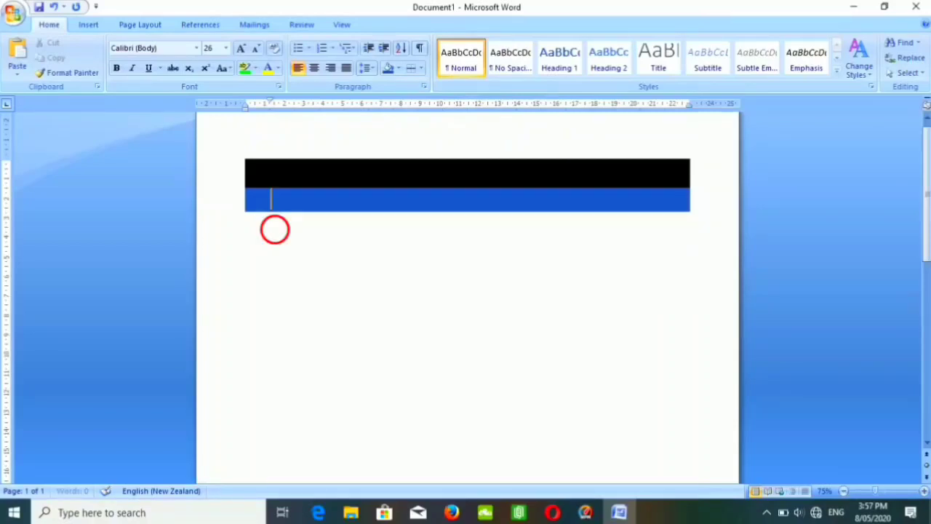
{"action": "left_click", "coordinate": [387, 67]}
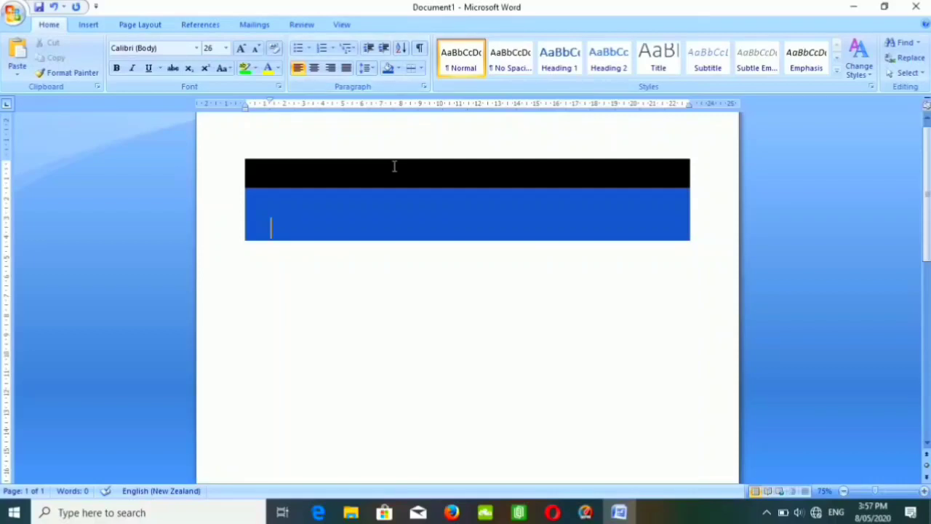
{"action": "key", "text": "ctrl+z"}
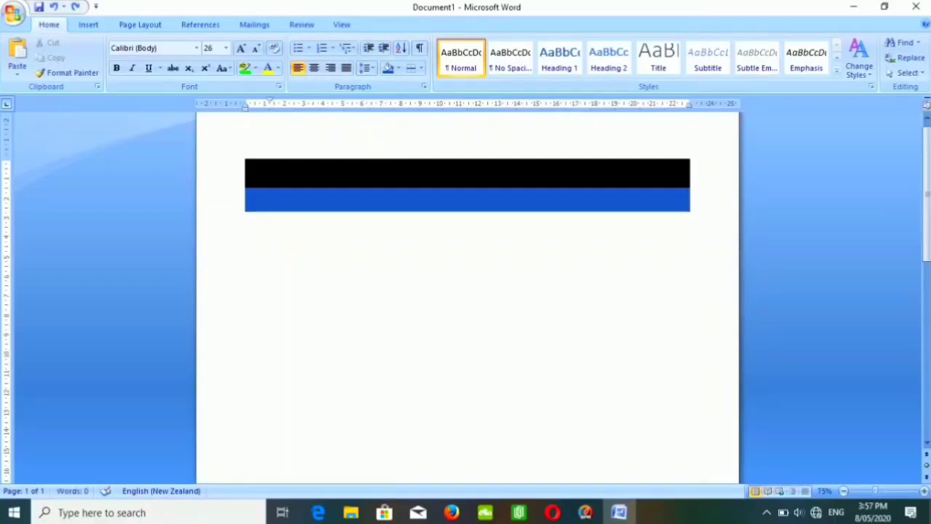
{"action": "left_click", "coordinate": [398, 68]}
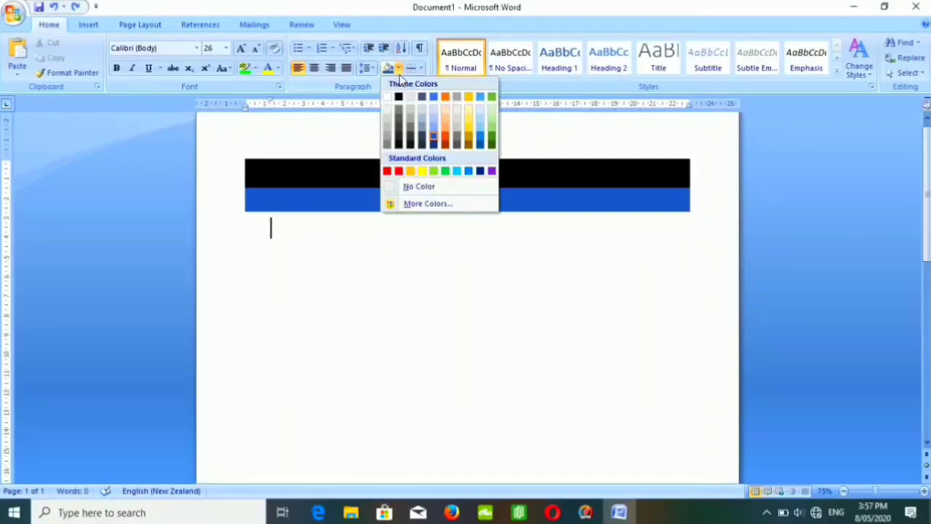
{"action": "left_click", "coordinate": [423, 172]}
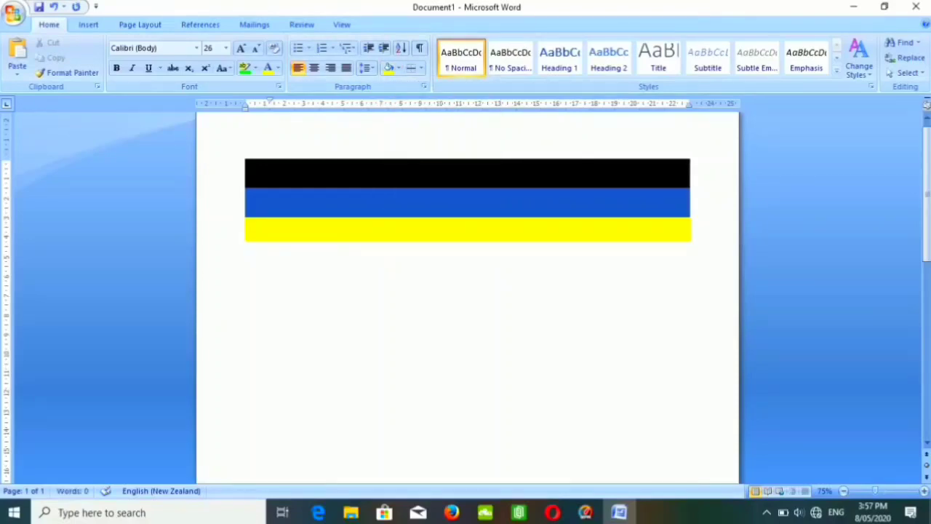
Write DSDSFDSGSDGSGFHDFFGD on the yellow line, and delete the text together with all three shaded lines.
{"action": "type", "text": "DSDSFDSGSDGSG"}
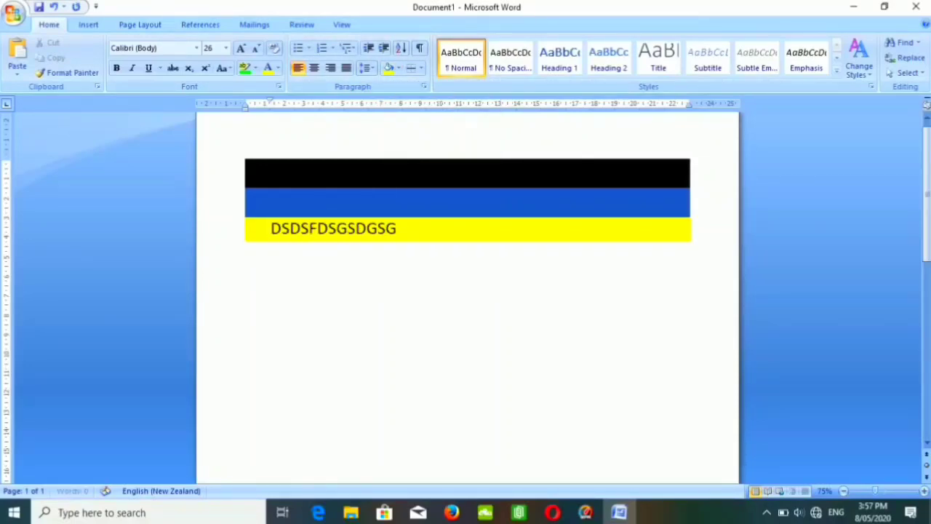
{"action": "type", "text": "FHDFFGD"}
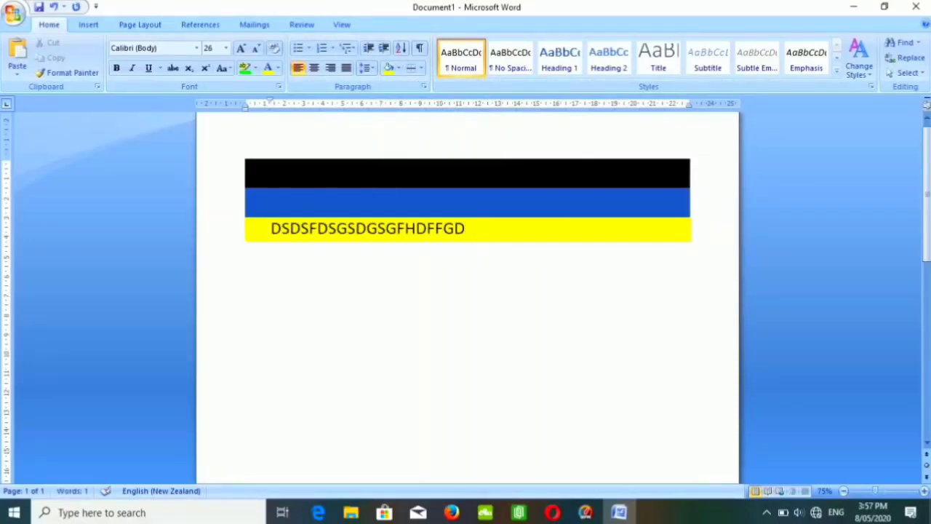
{"action": "key", "text": "BackSpace"}
{"action": "key", "text": "BackSpace"}
{"action": "key", "text": "BackSpace"}
{"action": "key", "text": "BackSpace"}
{"action": "key", "text": "BackSpace"}
{"action": "key", "text": "BackSpace"}
{"action": "key", "text": "BackSpace"}
{"action": "key", "text": "BackSpace"}
{"action": "key", "text": "BackSpace"}
{"action": "key", "text": "BackSpace"}
{"action": "key", "text": "BackSpace"}
{"action": "key", "text": "BackSpace"}
{"action": "key", "text": "BackSpace"}
{"action": "key", "text": "BackSpace"}
{"action": "key", "text": "BackSpace"}
{"action": "key", "text": "BackSpace"}
{"action": "key", "text": "BackSpace"}
{"action": "key", "text": "BackSpace"}
{"action": "key", "text": "BackSpace"}
{"action": "key", "text": "BackSpace"}
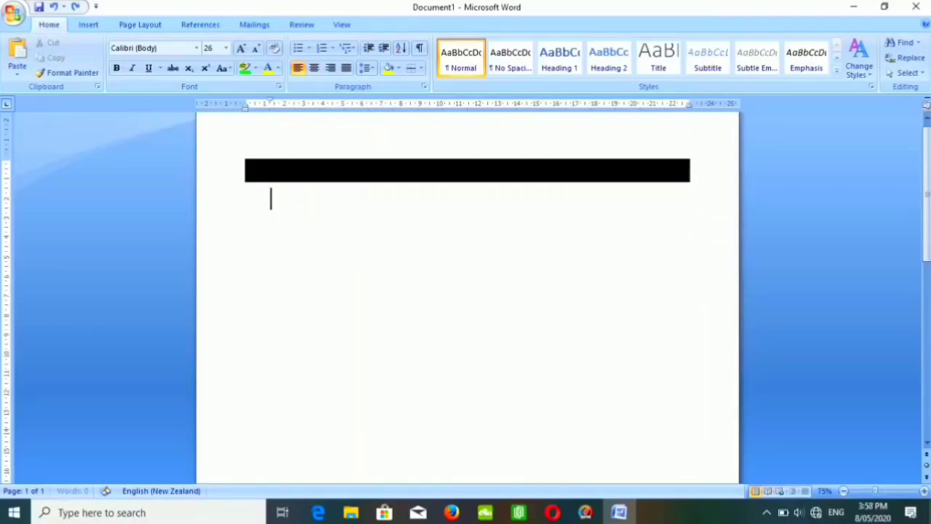
{"action": "key", "text": "BackSpace"}
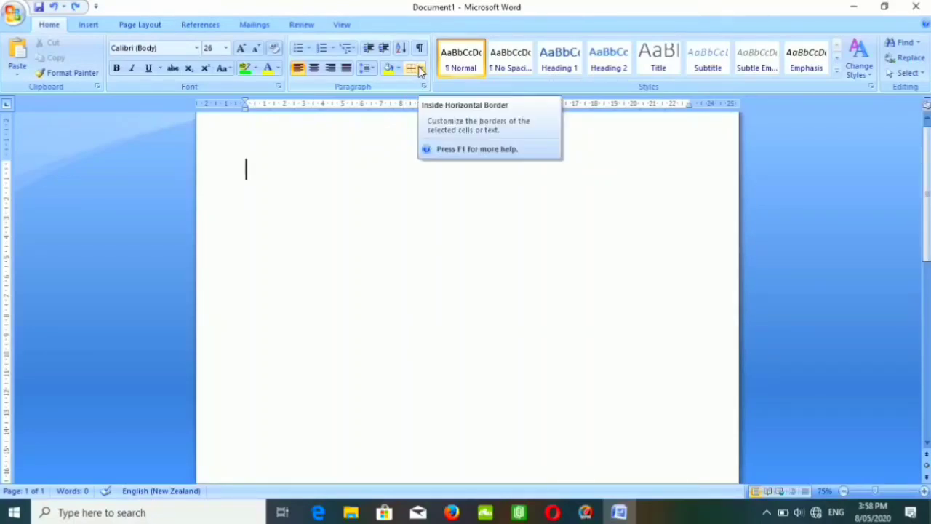
Draw two separate single-cell tables on the blank page, one below the other, with Draw Table.
{"action": "left_click", "coordinate": [419, 68]}
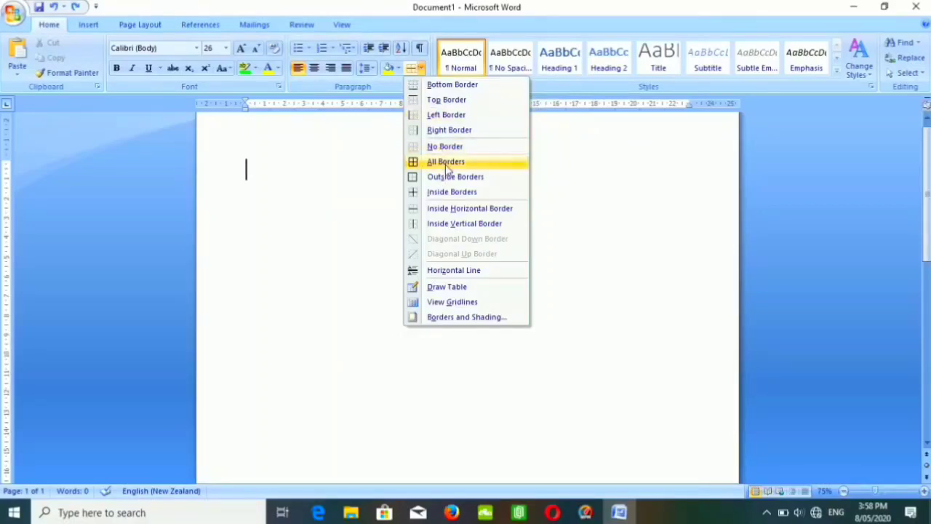
{"action": "left_click", "coordinate": [450, 291]}
{"action": "left_click_drag", "start_coordinate": [283, 152], "coordinate": [592, 259]}
{"action": "mouse_move", "coordinate": [295, 313]}
{"action": "left_mouse_down"}
{"action": "mouse_move", "coordinate": [593, 401]}
{"action": "mouse_move", "coordinate": [603, 394]}
{"action": "left_mouse_up"}
Divide each of the two drawn tables into three columns with two vertical lines.
{"action": "left_click_drag", "start_coordinate": [393, 168], "coordinate": [390, 251]}
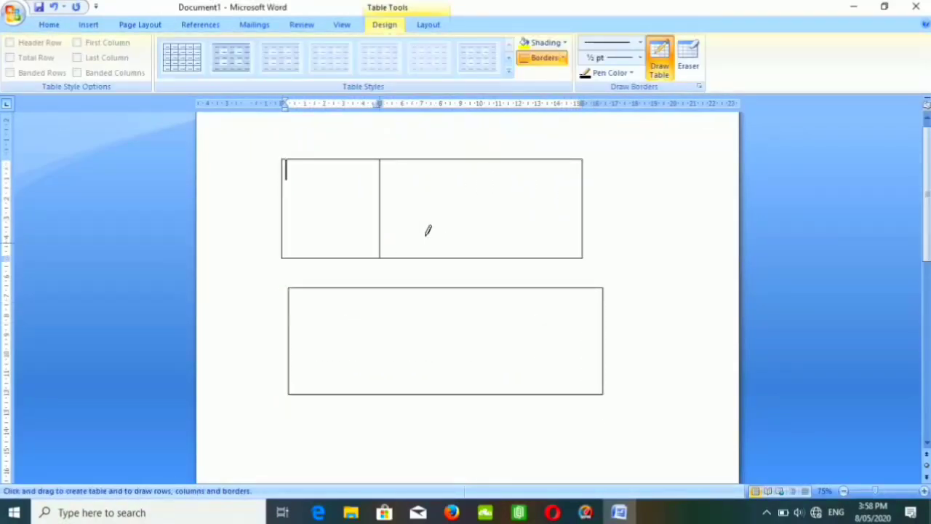
{"action": "left_click_drag", "start_coordinate": [492, 173], "coordinate": [497, 253]}
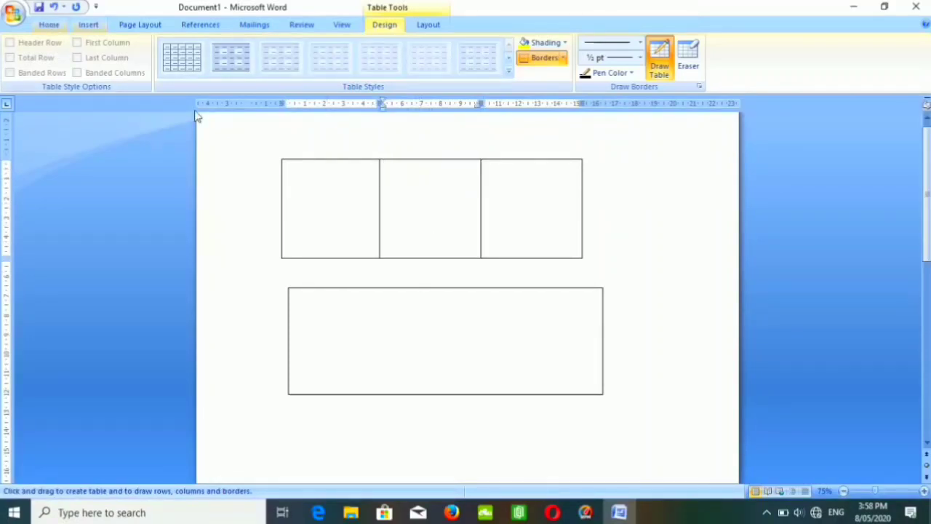
{"action": "right_click", "coordinate": [420, 411]}
{"action": "mouse_move", "coordinate": [402, 319]}
{"action": "left_mouse_down"}
{"action": "mouse_move", "coordinate": [412, 301]}
{"action": "mouse_move", "coordinate": [412, 389]}
{"action": "left_mouse_up"}
{"action": "left_click_drag", "start_coordinate": [480, 301], "coordinate": [486, 383]}
Remove the bottom border of the upper table's first cell and put it back.
{"action": "left_click", "coordinate": [48, 24]}
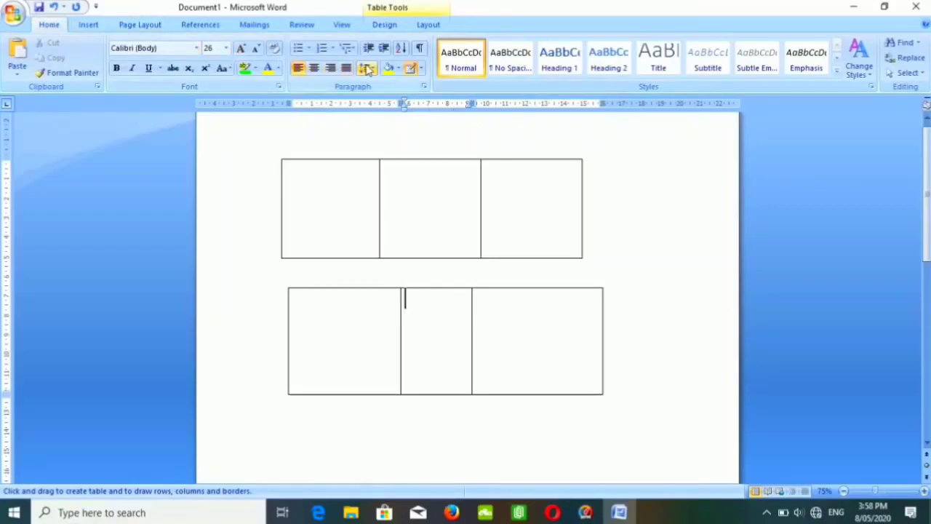
{"action": "left_click", "coordinate": [345, 193]}
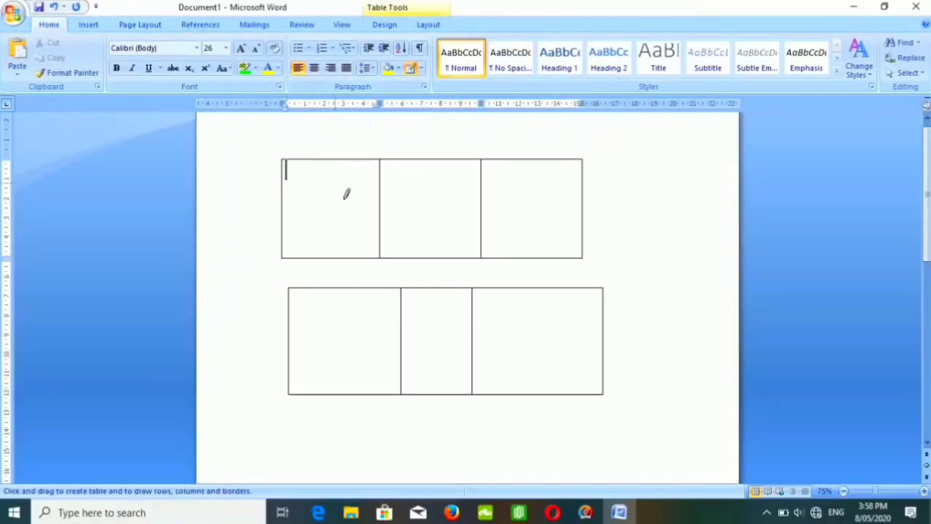
{"action": "left_click", "coordinate": [422, 70]}
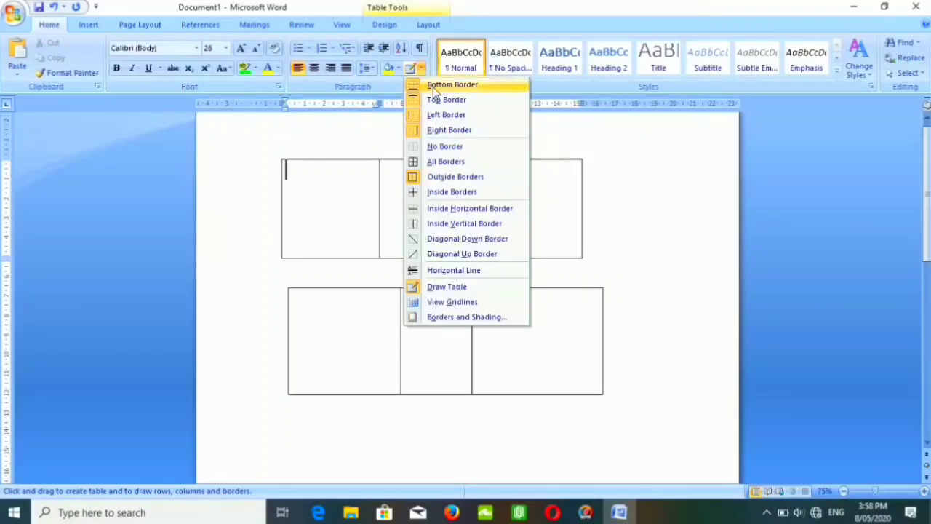
{"action": "left_click", "coordinate": [434, 89]}
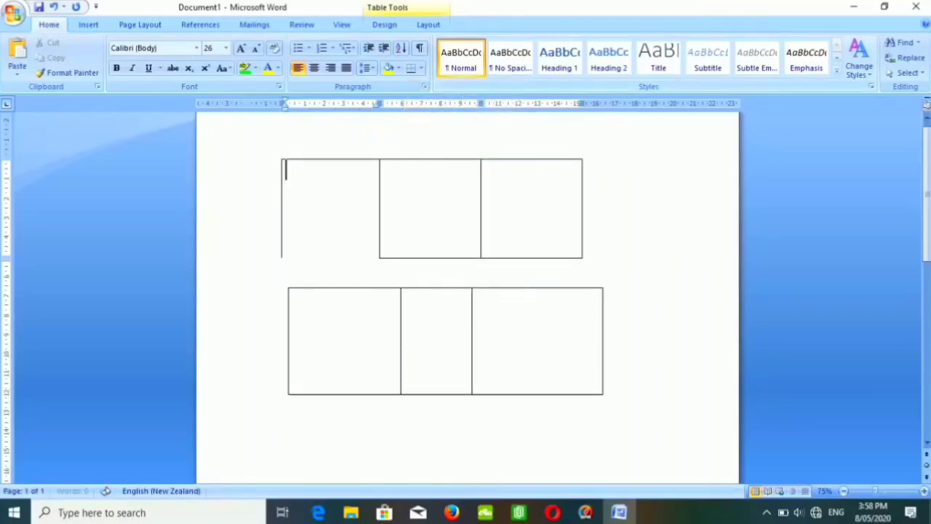
{"action": "left_click", "coordinate": [422, 68]}
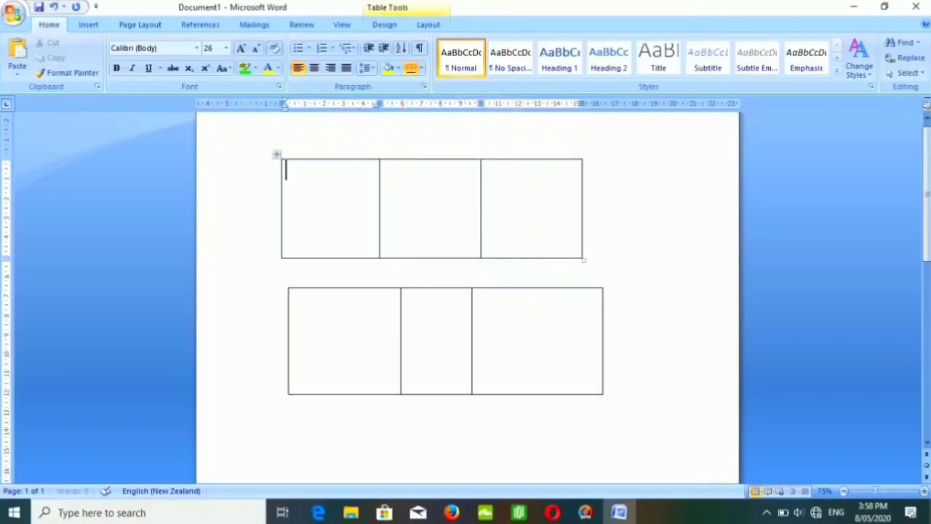
Remove the top border of the upper table's first cell and restore it.
{"action": "left_click", "coordinate": [421, 68]}
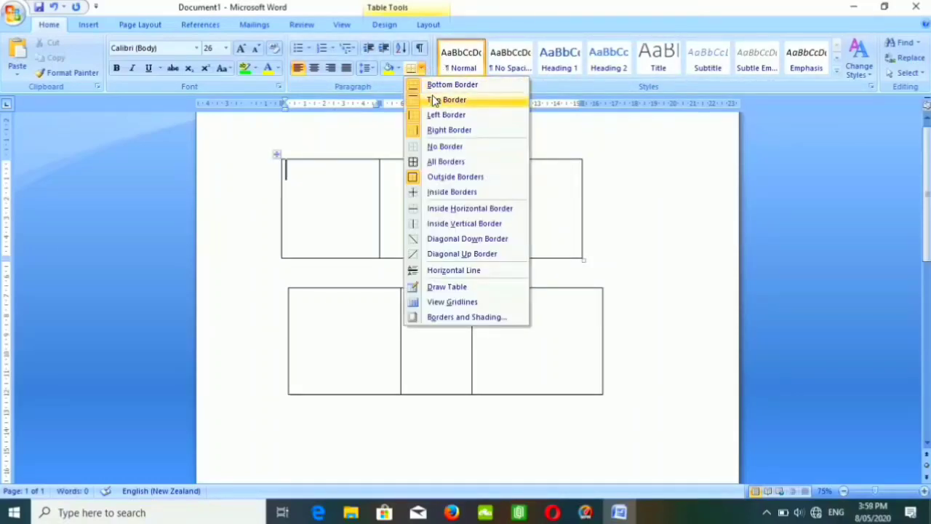
{"action": "left_click", "coordinate": [434, 100]}
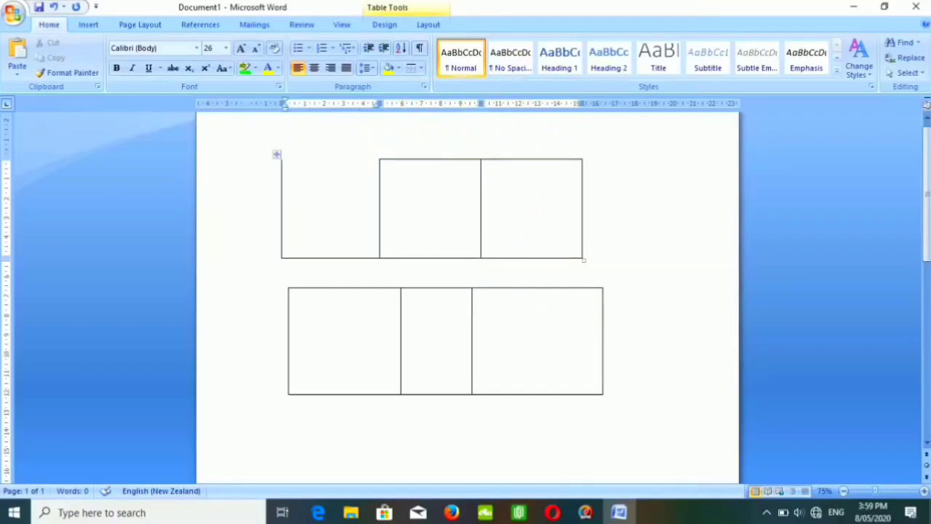
{"action": "left_click", "coordinate": [421, 68]}
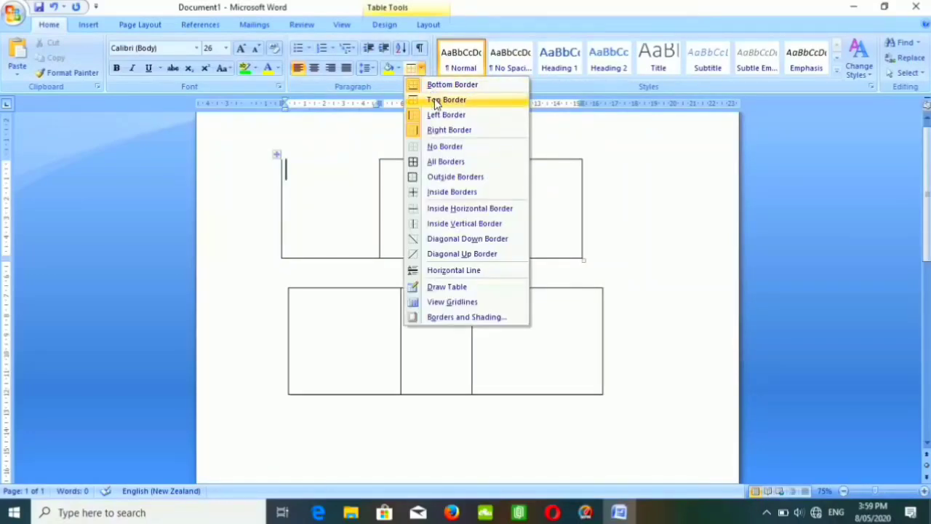
{"action": "left_click", "coordinate": [434, 100]}
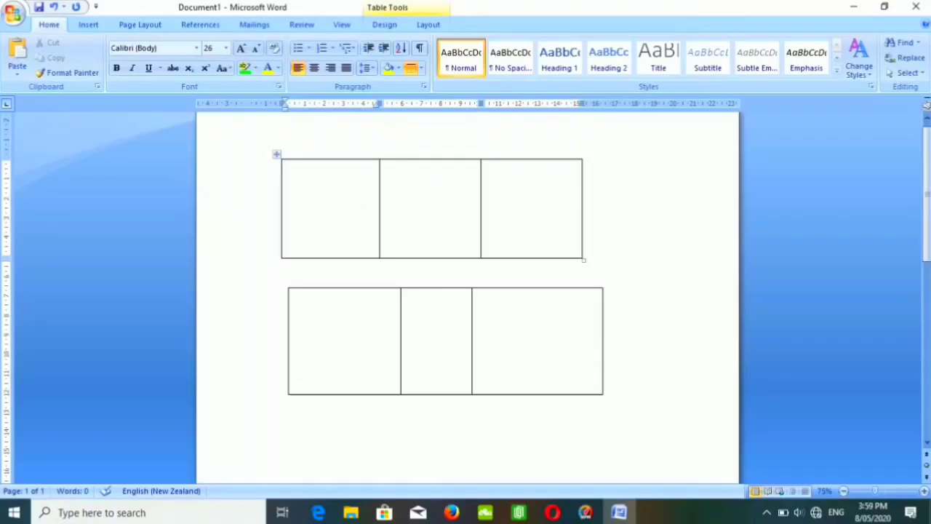
Remove the right border of the upper table's first cell, and turn its left border off and on again.
{"action": "left_click", "coordinate": [421, 71]}
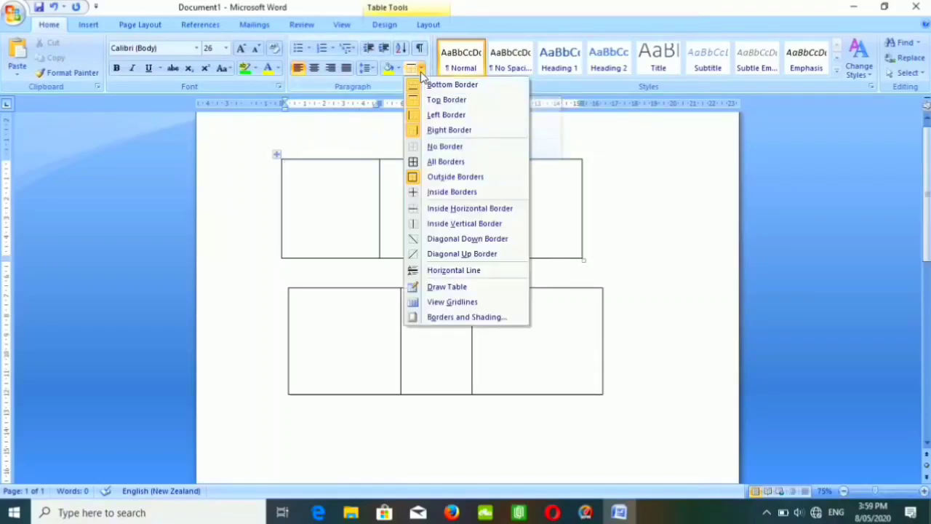
{"action": "left_click", "coordinate": [440, 129]}
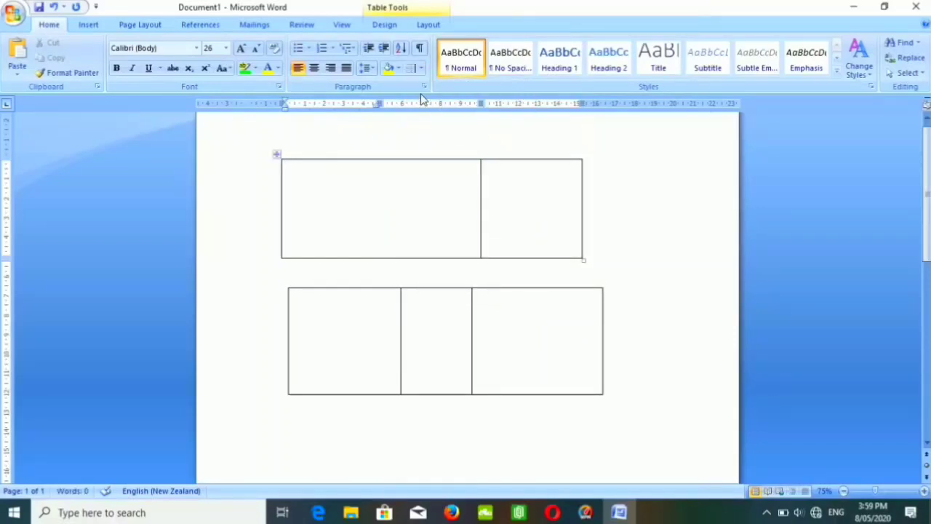
{"action": "left_click", "coordinate": [422, 68]}
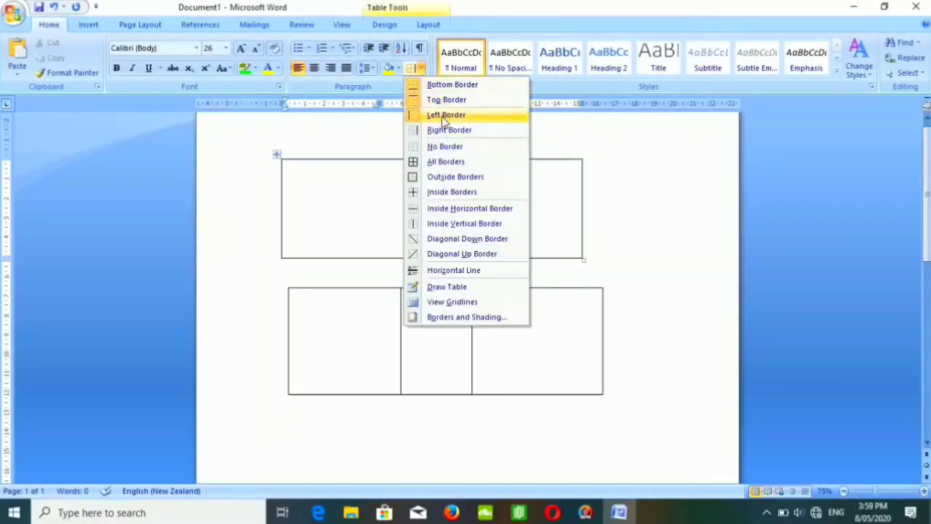
{"action": "left_click", "coordinate": [443, 117]}
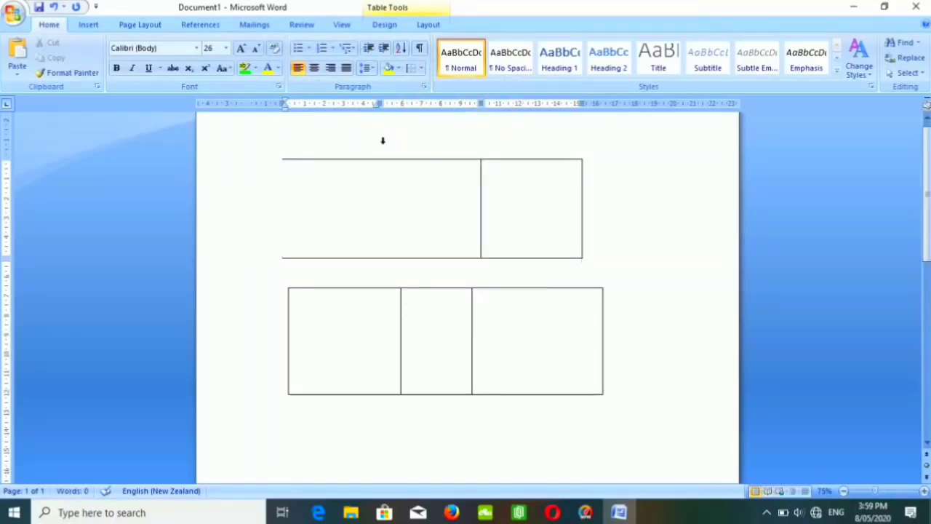
{"action": "left_click", "coordinate": [420, 68]}
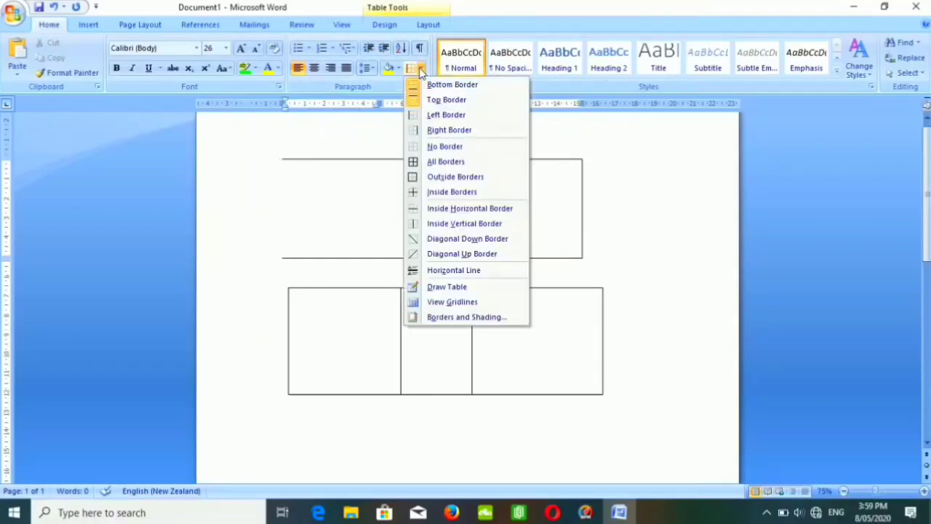
{"action": "left_click", "coordinate": [442, 118]}
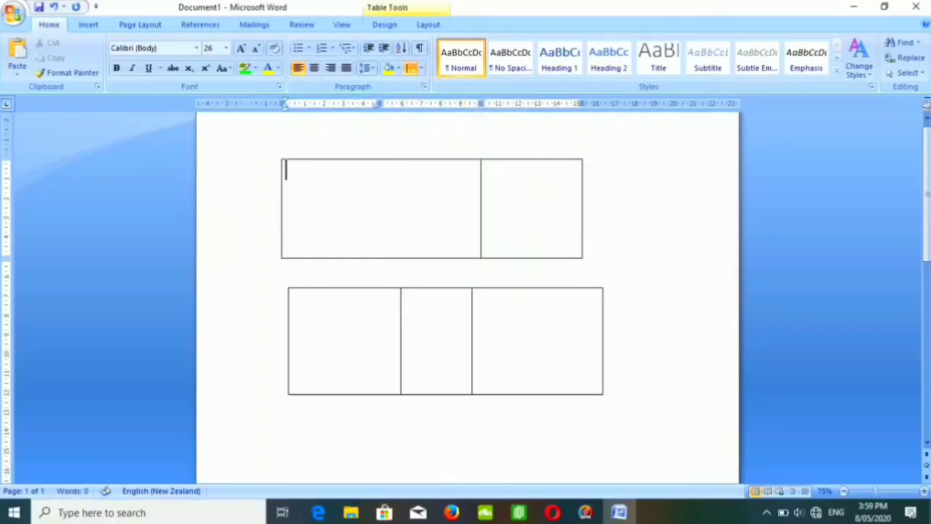
Restore the right border of the upper table's first cell and cross the cell with diagonal down and diagonal up borders.
{"action": "left_click", "coordinate": [421, 69]}
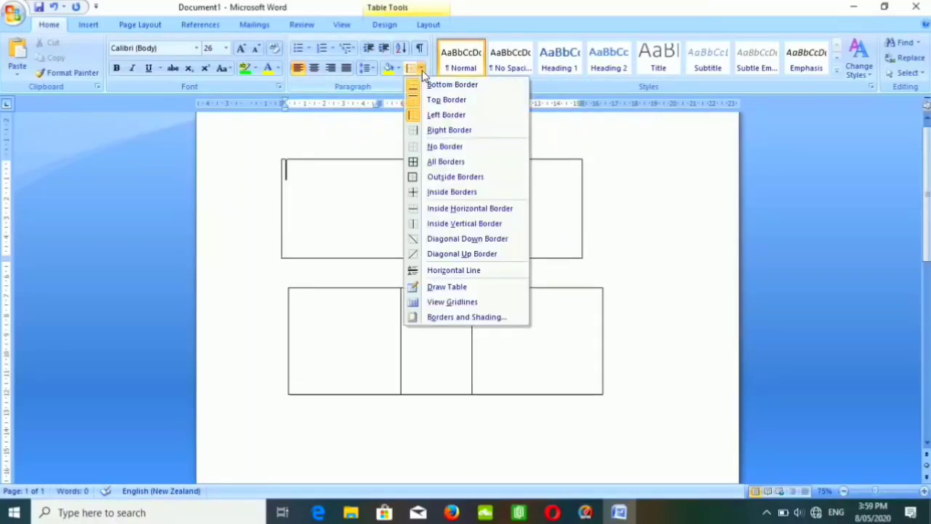
{"action": "left_click", "coordinate": [441, 131]}
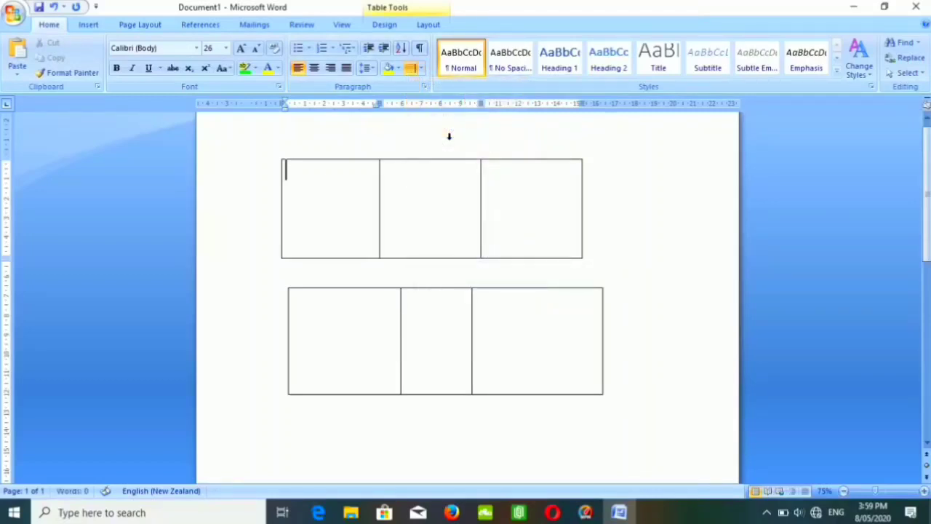
{"action": "left_click", "coordinate": [421, 69]}
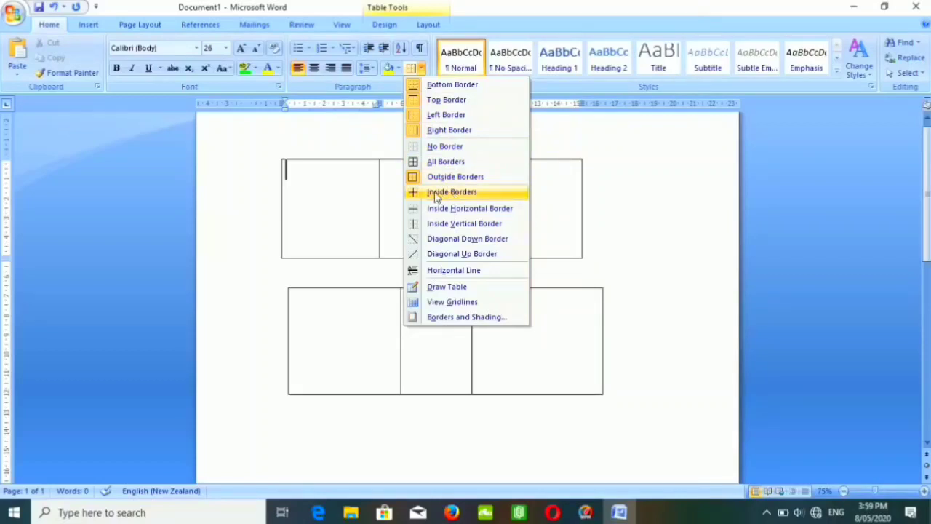
{"action": "left_click", "coordinate": [457, 244]}
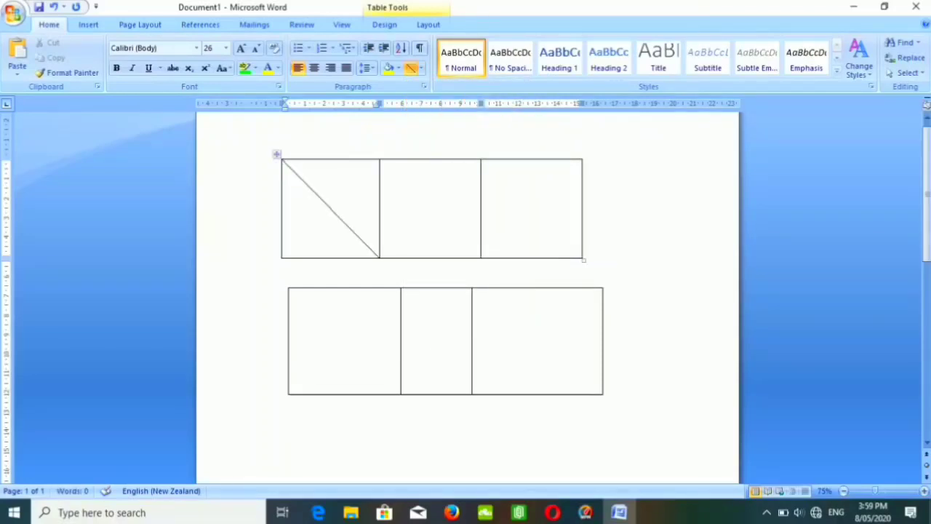
{"action": "left_click", "coordinate": [421, 68]}
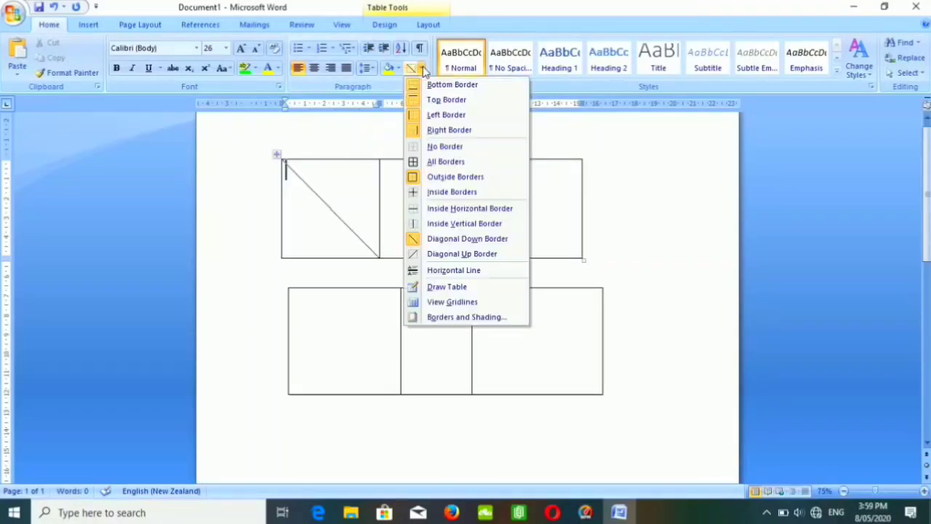
{"action": "left_click", "coordinate": [462, 254]}
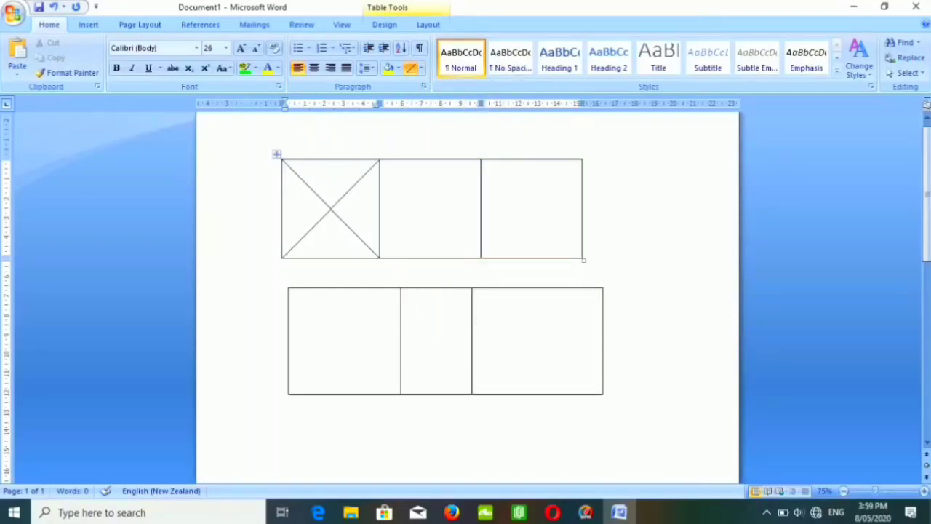
Insert a horizontal line in the middle cell of the upper table.
{"action": "left_click", "coordinate": [421, 71]}
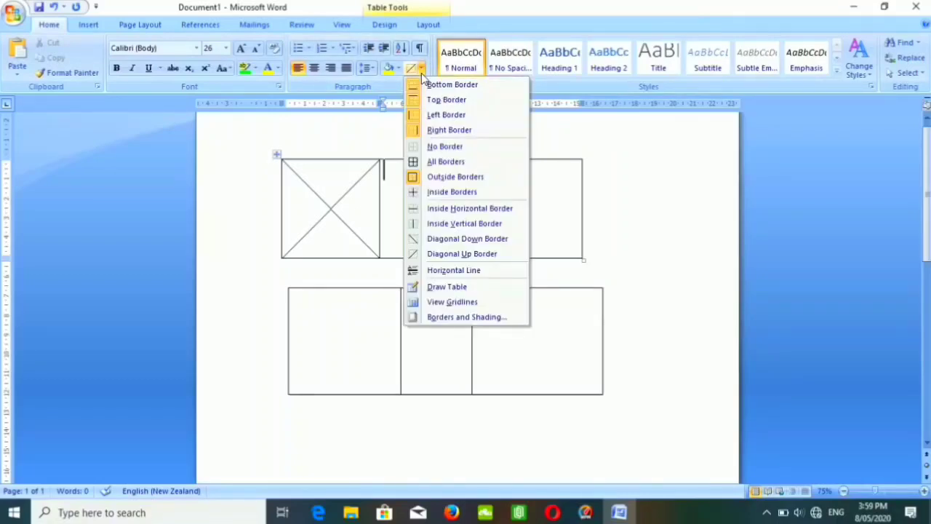
{"action": "left_click", "coordinate": [458, 270]}
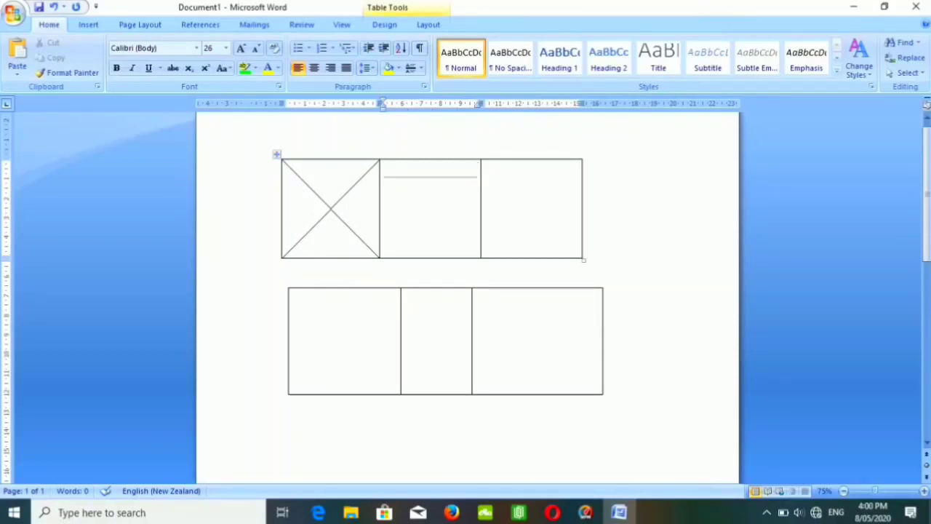
{"action": "type", "text": "S"}
{"action": "key", "text": "BackSpace"}
Open the border and shading settings for the upper table and choose a Box border with the 3 pt diagonally striped line style.
{"action": "left_click", "coordinate": [421, 67]}
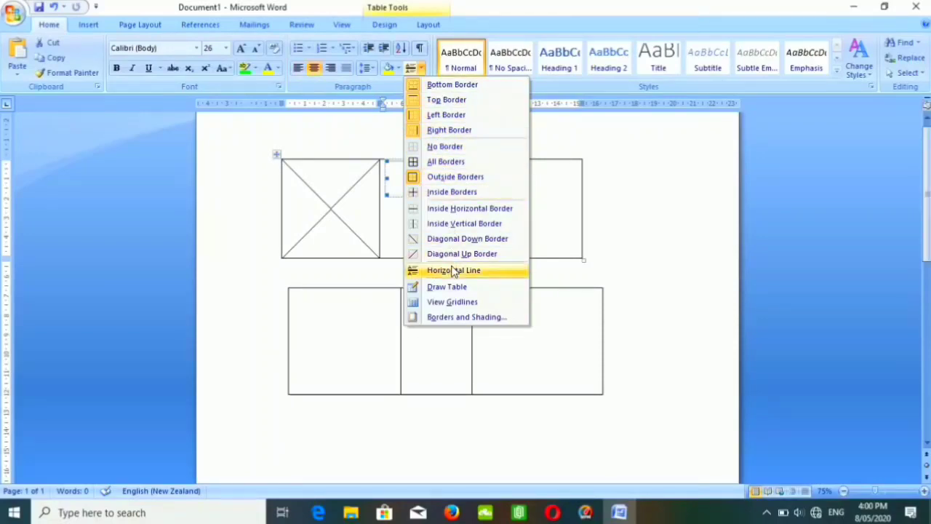
{"action": "left_click", "coordinate": [452, 318]}
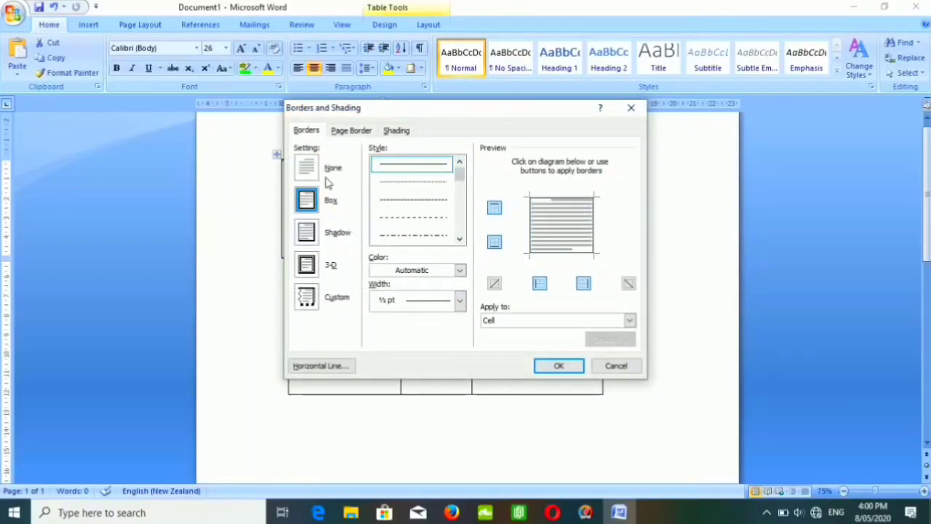
{"action": "left_click", "coordinate": [311, 234]}
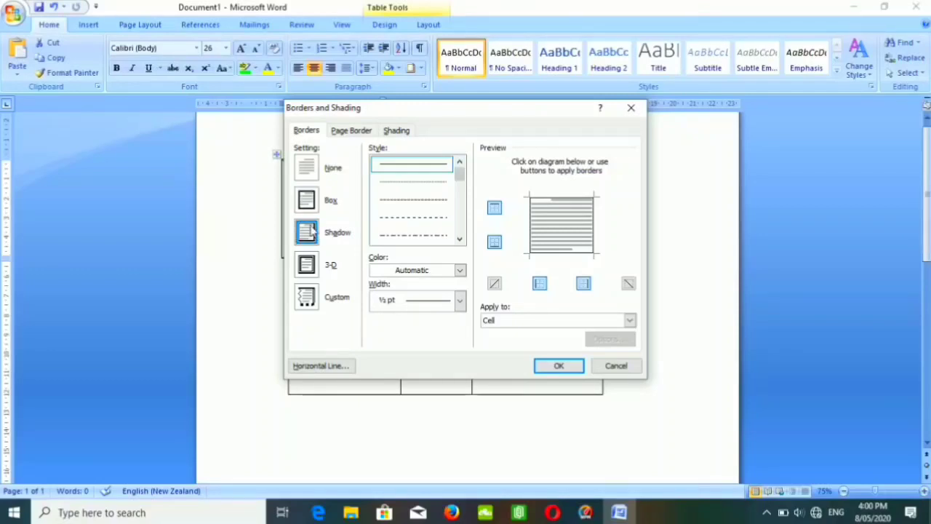
{"action": "left_click", "coordinate": [313, 207]}
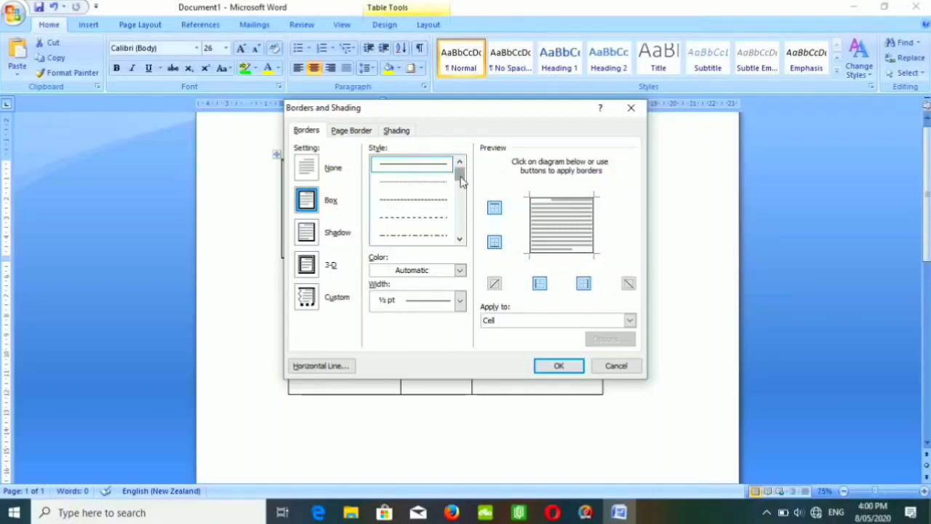
{"action": "left_click_drag", "start_coordinate": [460, 181], "coordinate": [464, 225]}
{"action": "left_click", "coordinate": [424, 225]}
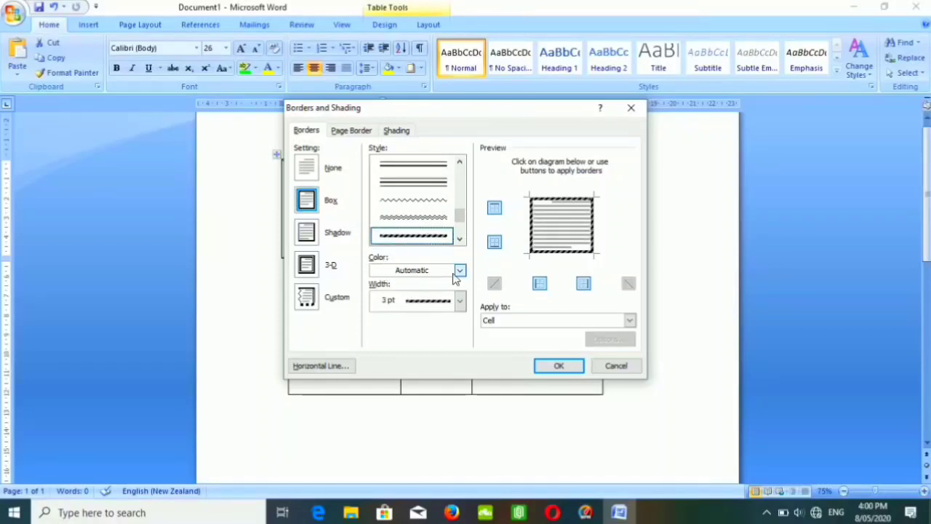
Color the striped box border dark blue and apply it to the whole upper table.
{"action": "left_click", "coordinate": [461, 273]}
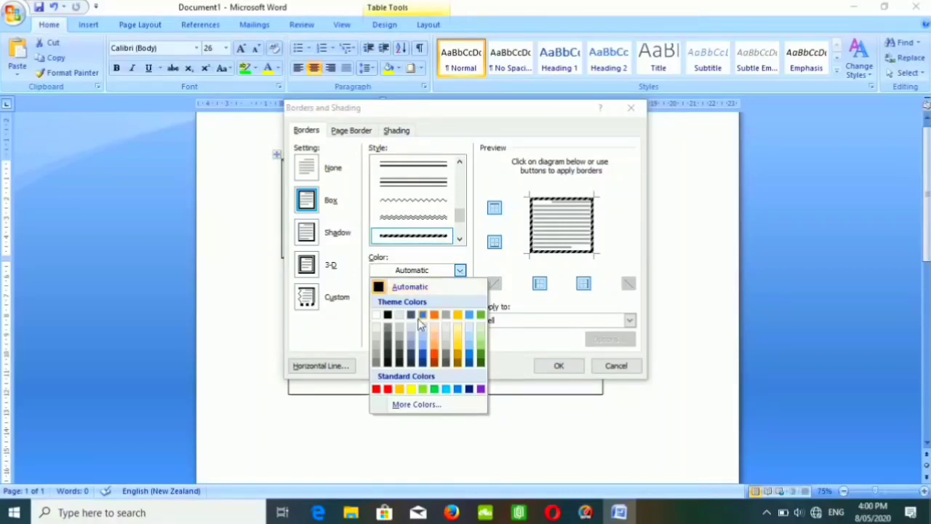
{"action": "left_click", "coordinate": [469, 389]}
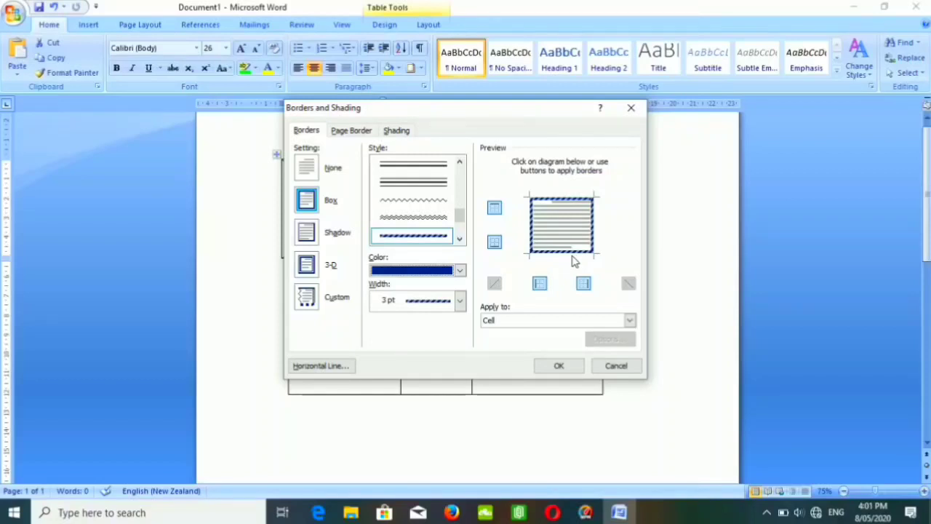
{"action": "left_click", "coordinate": [630, 321]}
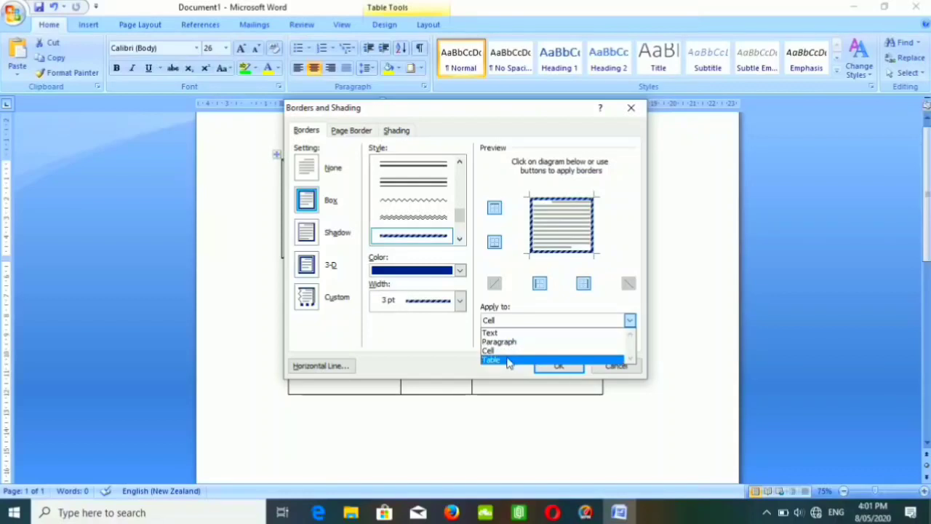
{"action": "left_click", "coordinate": [508, 361]}
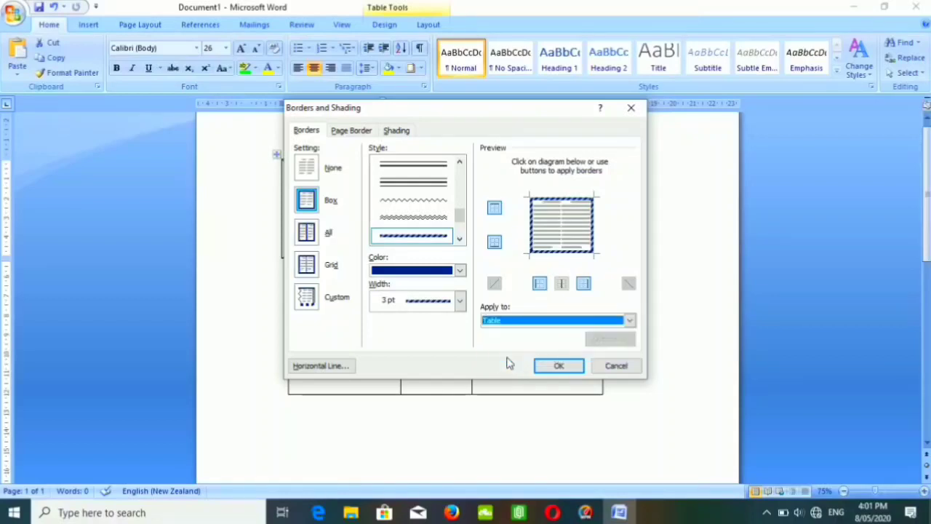
{"action": "left_click", "coordinate": [556, 368]}
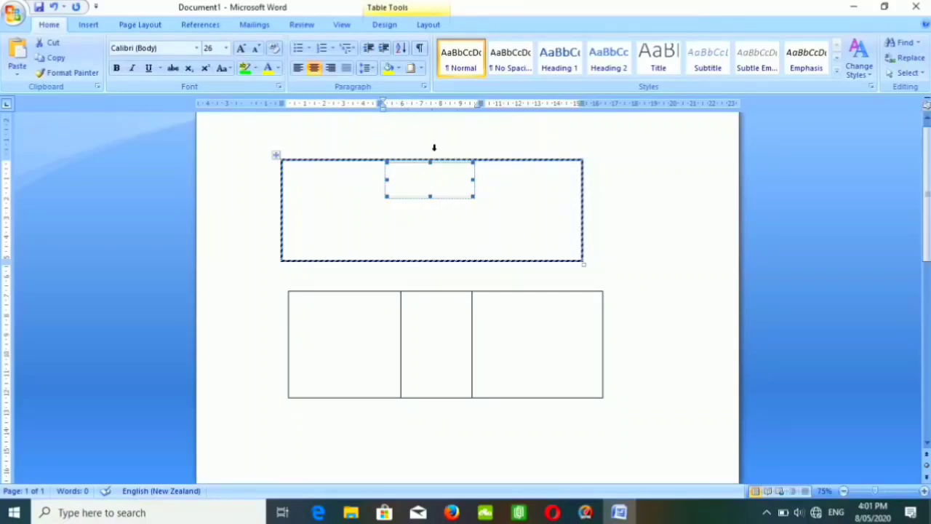
Open the border and shading settings for the lower table's middle cell and choose a Box border with the heavy 3 pt line style.
{"action": "left_click", "coordinate": [427, 318]}
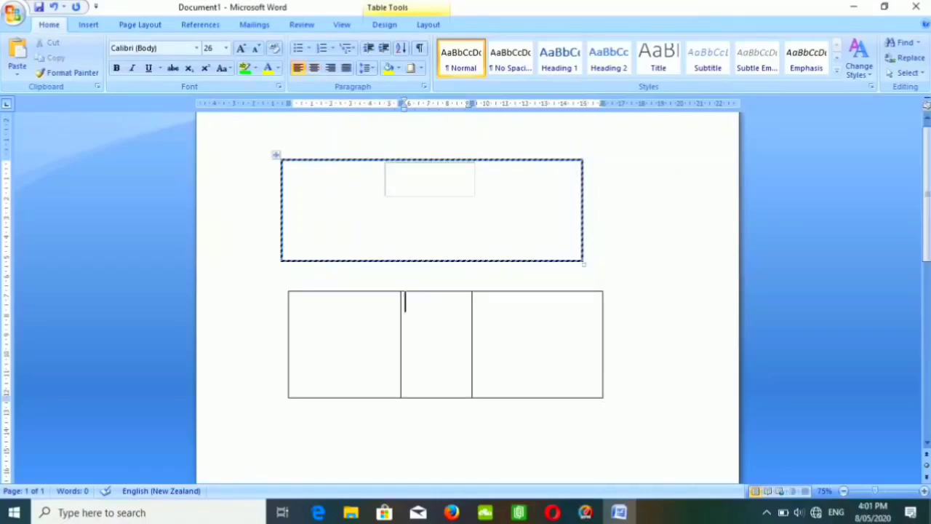
{"action": "left_click", "coordinate": [421, 68]}
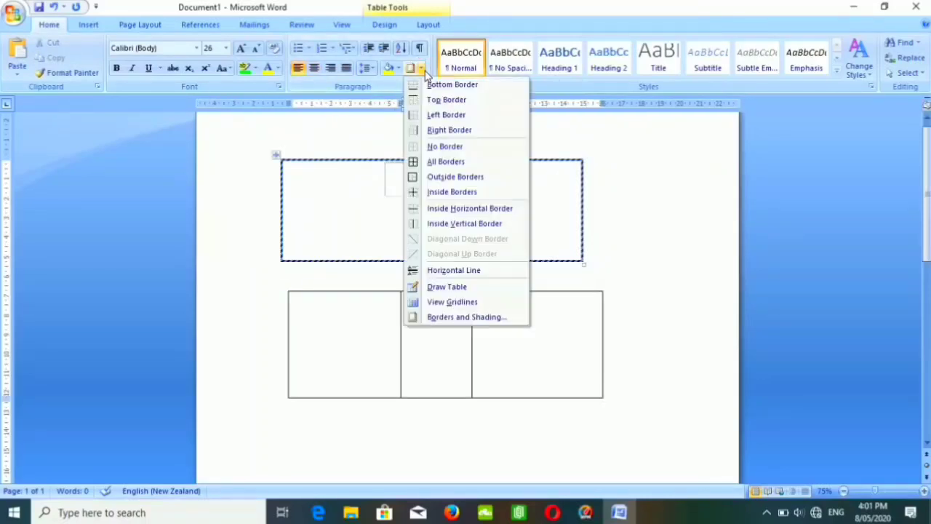
{"action": "left_click", "coordinate": [450, 318]}
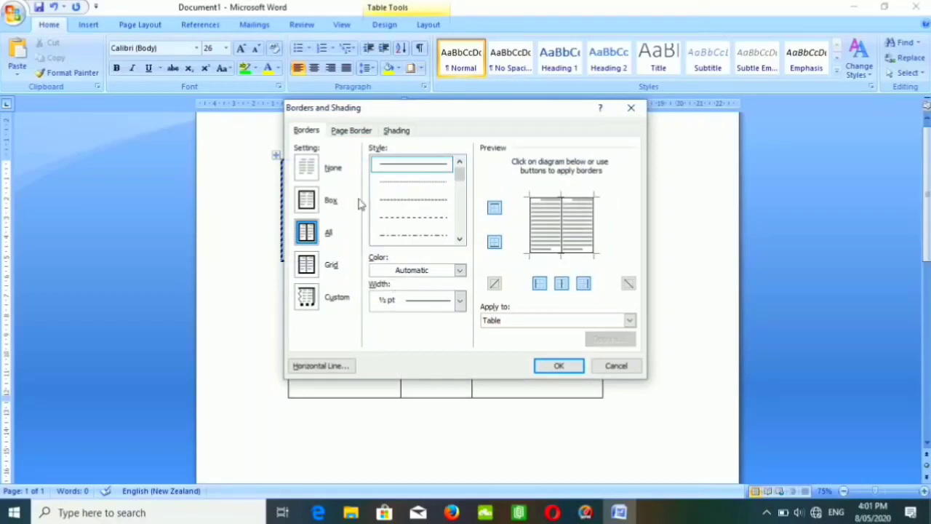
{"action": "left_click", "coordinate": [318, 203]}
{"action": "left_click", "coordinate": [451, 237]}
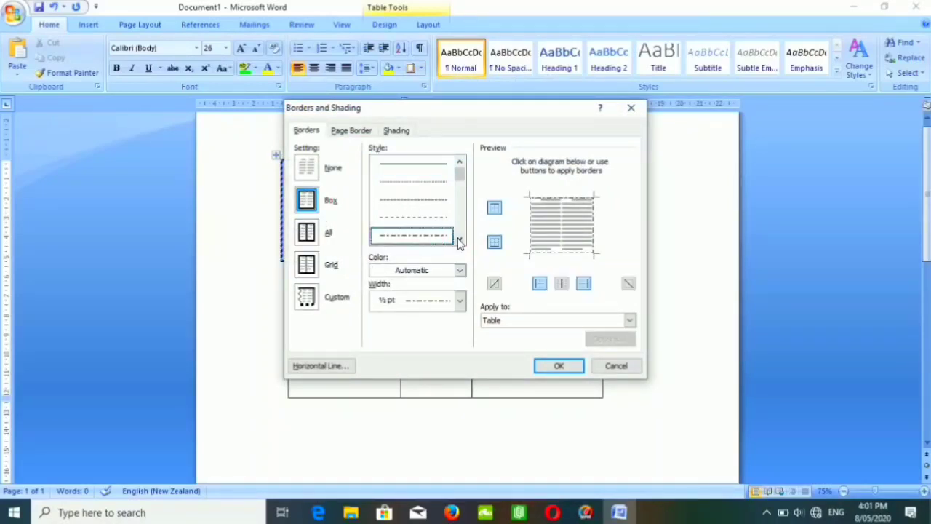
{"action": "left_click", "coordinate": [459, 239]}
{"action": "left_click", "coordinate": [459, 238]}
{"action": "left_click", "coordinate": [428, 227]}
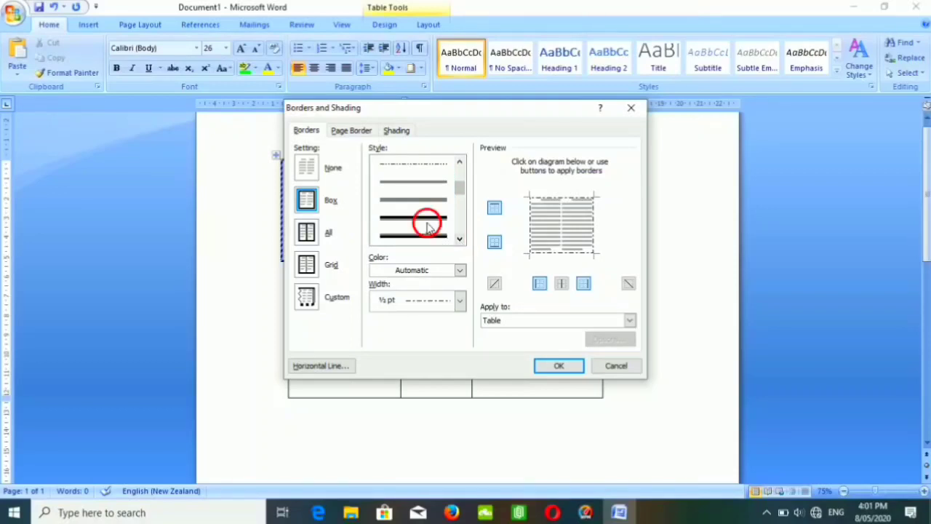
Color the heavy box border red and apply it only to the middle cell of the lower table.
{"action": "left_click", "coordinate": [460, 270]}
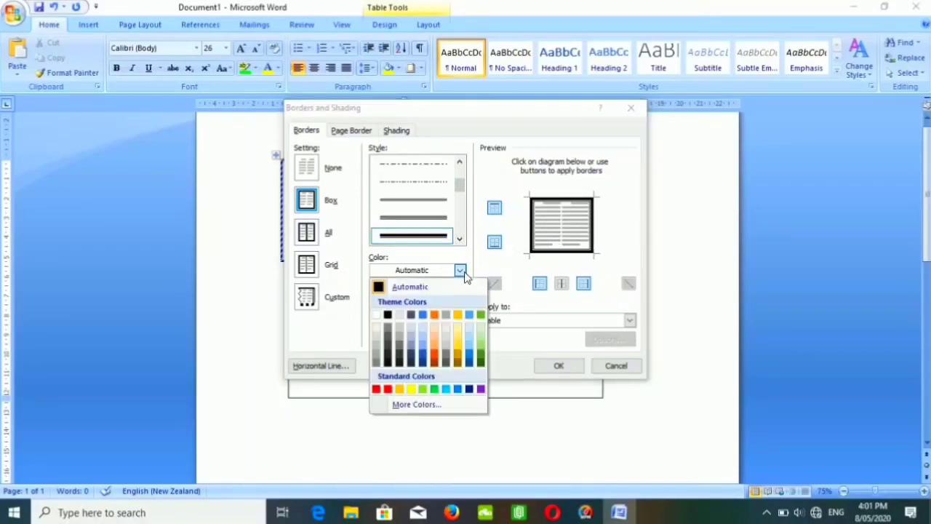
{"action": "left_click", "coordinate": [439, 352]}
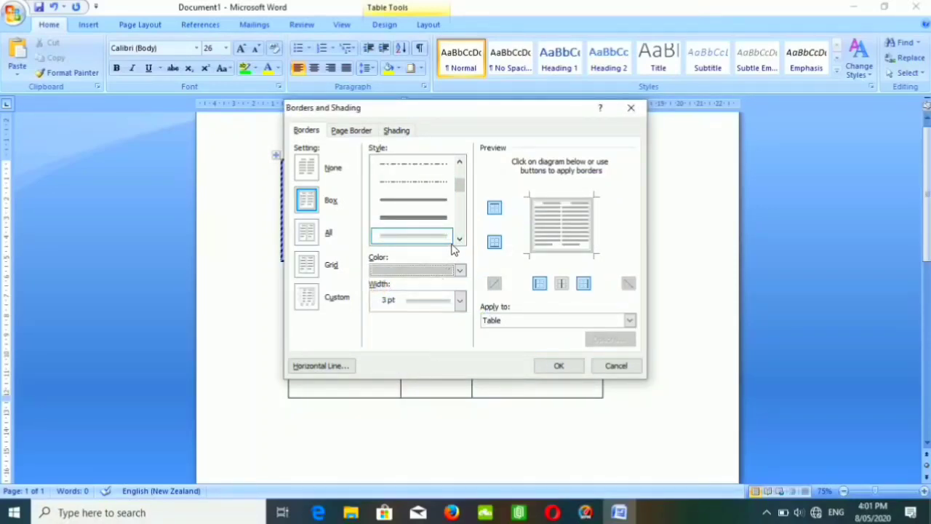
{"action": "left_click", "coordinate": [460, 270]}
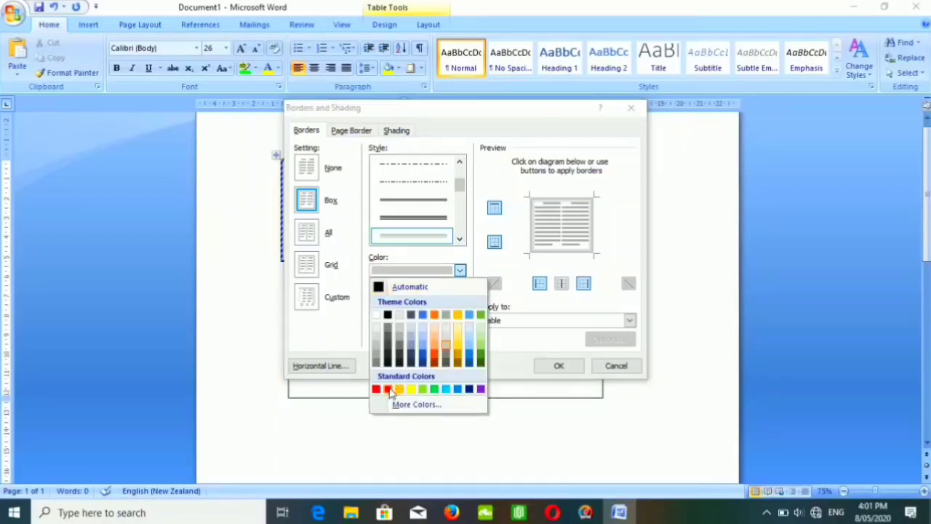
{"action": "left_click", "coordinate": [389, 390]}
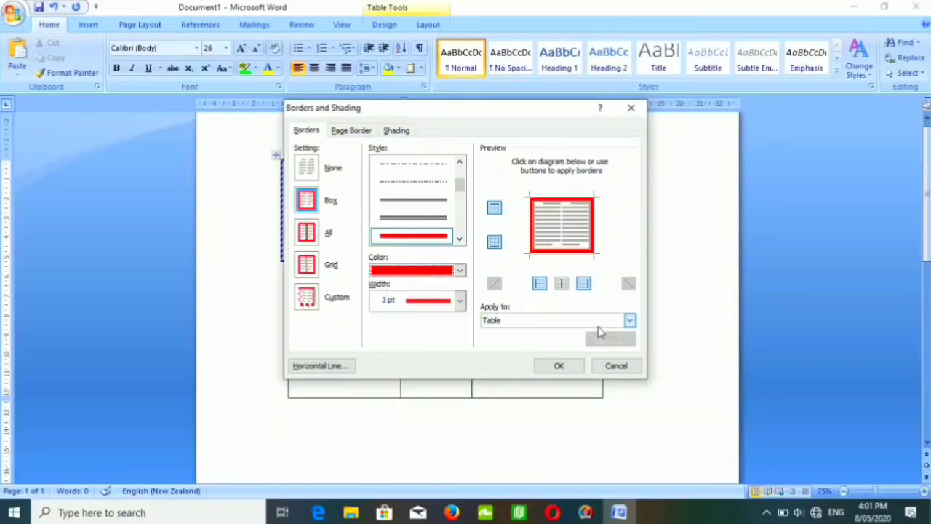
{"action": "left_click", "coordinate": [629, 320]}
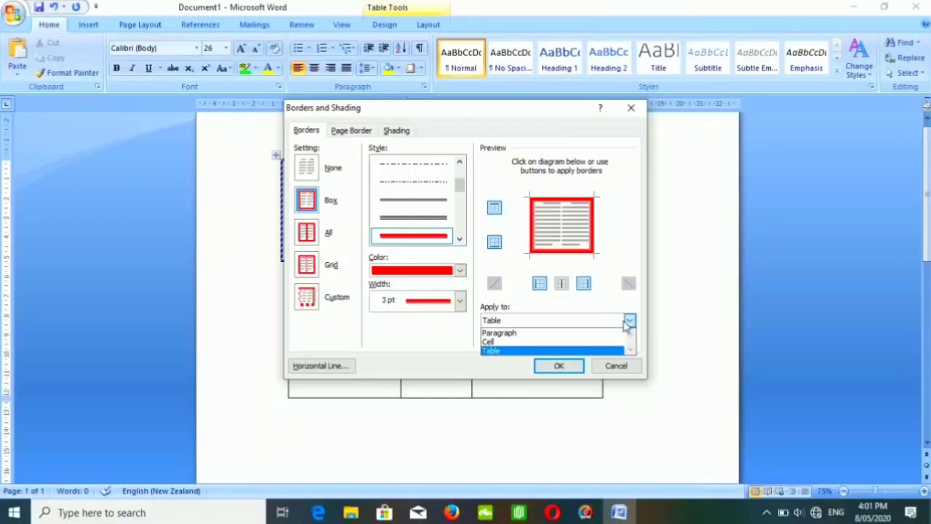
{"action": "left_click", "coordinate": [521, 341]}
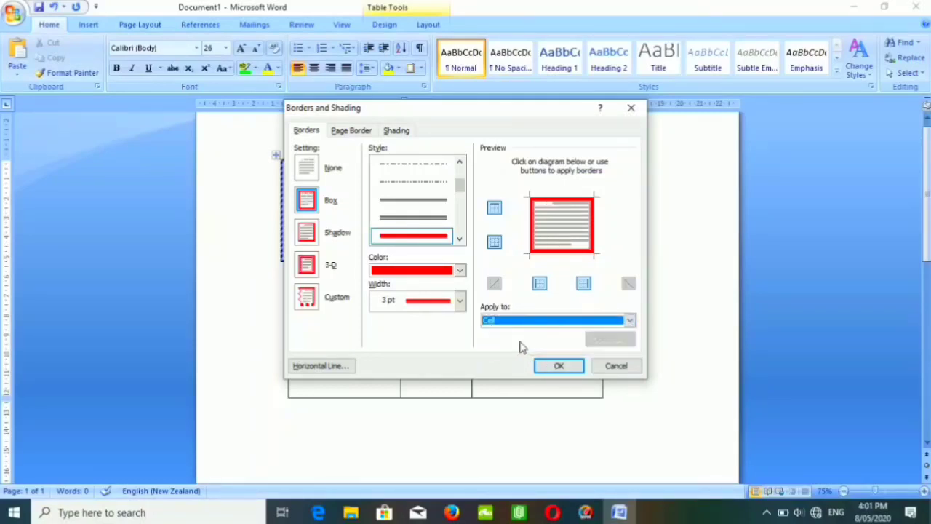
{"action": "left_click", "coordinate": [562, 367]}
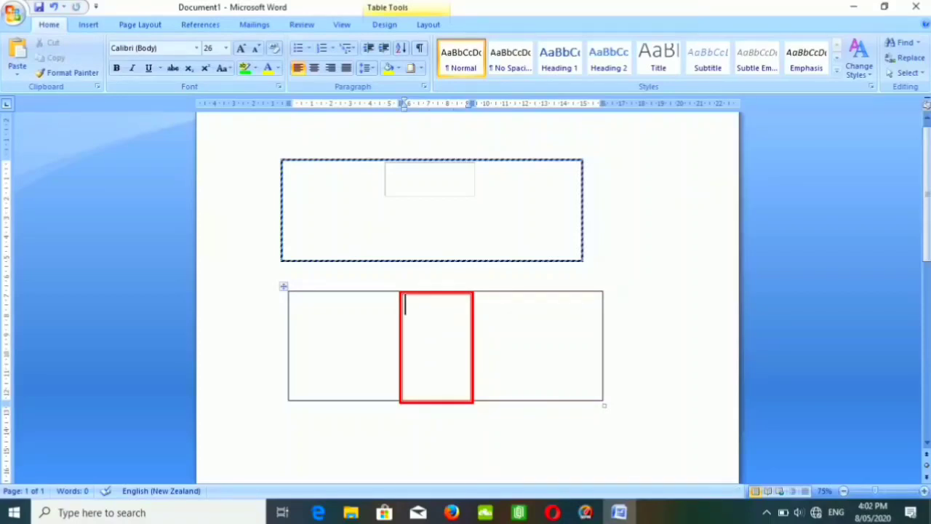
Apply an All border setting with the red heavy 3 pt line style to the whole lower table.
{"action": "left_click", "coordinate": [420, 68]}
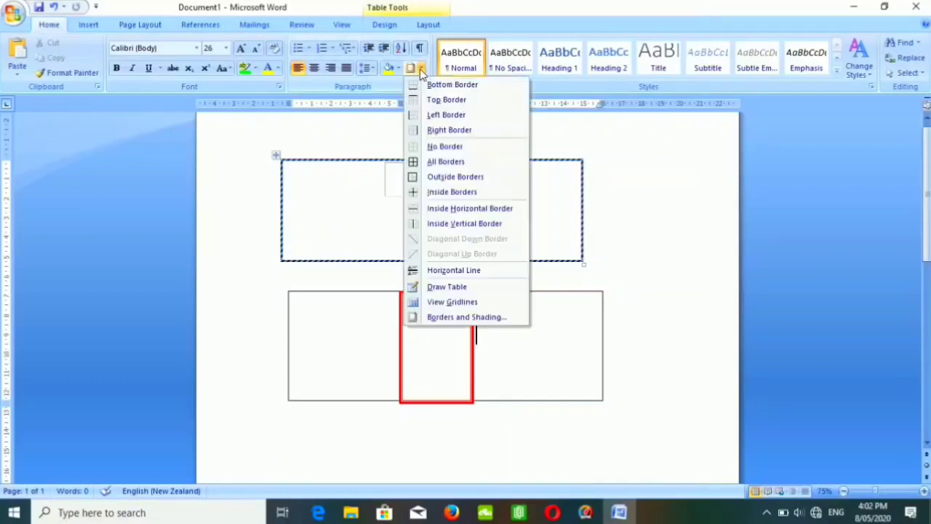
{"action": "left_click", "coordinate": [446, 317]}
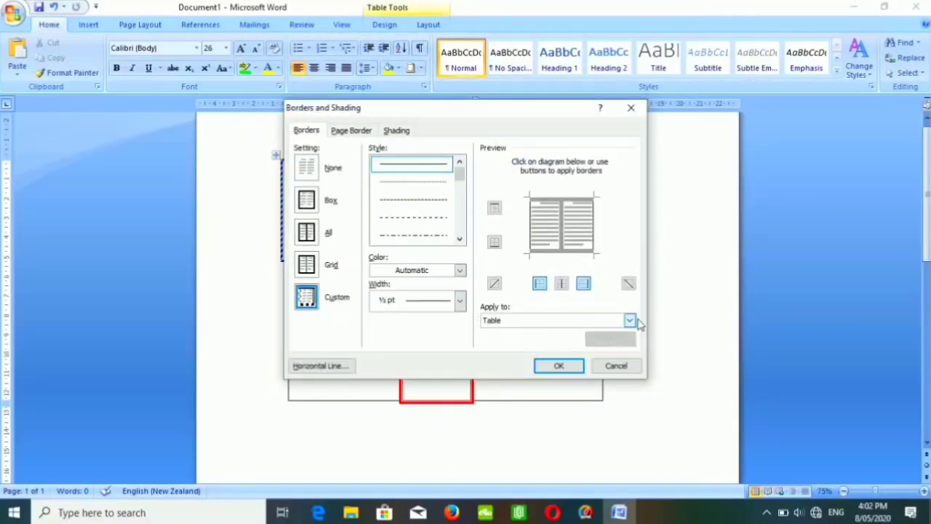
{"action": "left_click", "coordinate": [630, 320]}
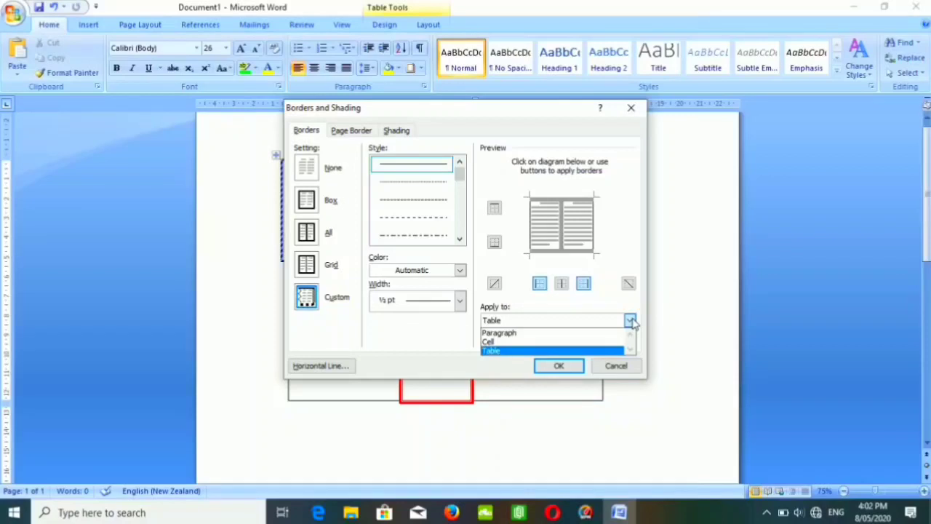
{"action": "left_click", "coordinate": [531, 352]}
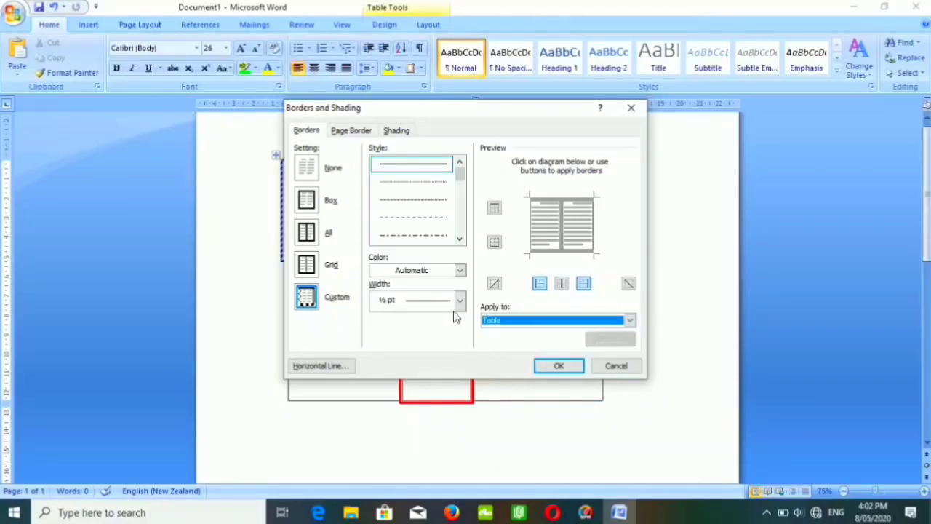
{"action": "left_click", "coordinate": [306, 232]}
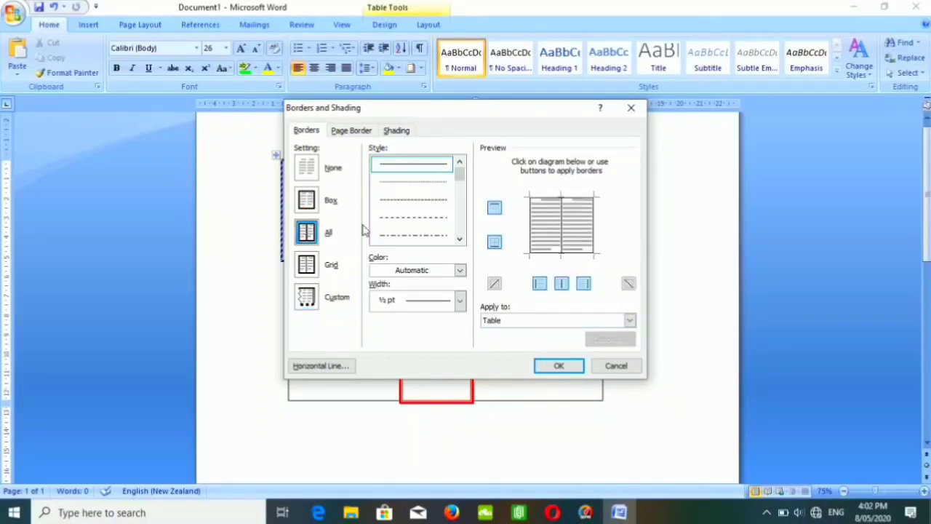
{"action": "left_click", "coordinate": [464, 239]}
{"action": "left_click", "coordinate": [459, 239]}
{"action": "left_click", "coordinate": [459, 239]}
{"action": "left_click", "coordinate": [458, 239]}
{"action": "left_click", "coordinate": [459, 239]}
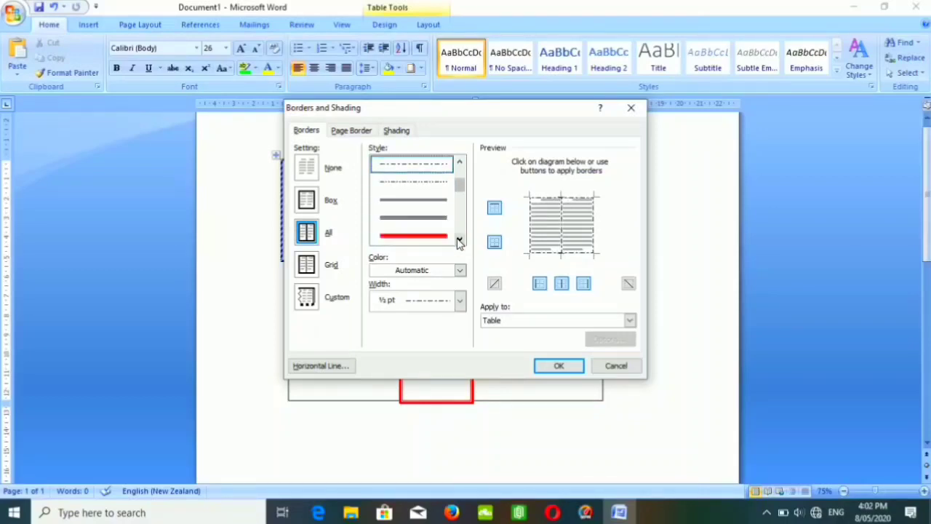
{"action": "left_click", "coordinate": [436, 235]}
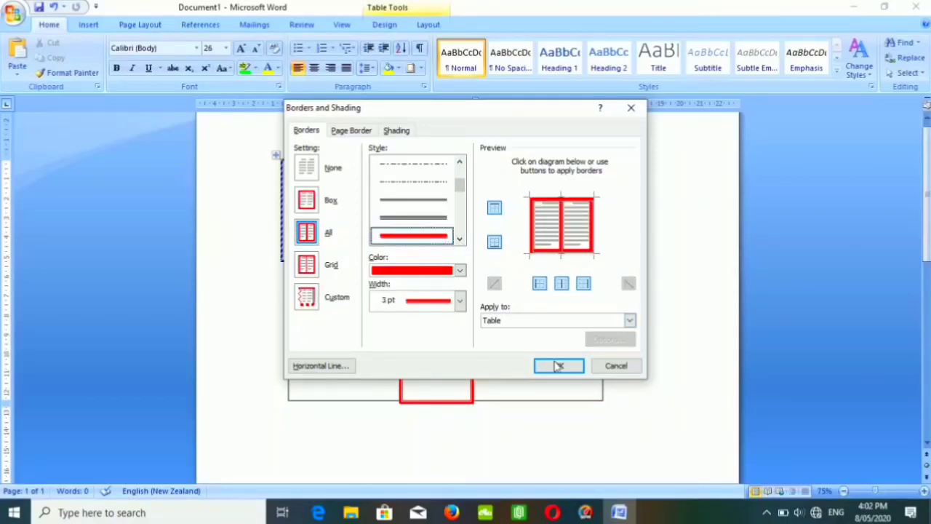
{"action": "left_click", "coordinate": [559, 366]}
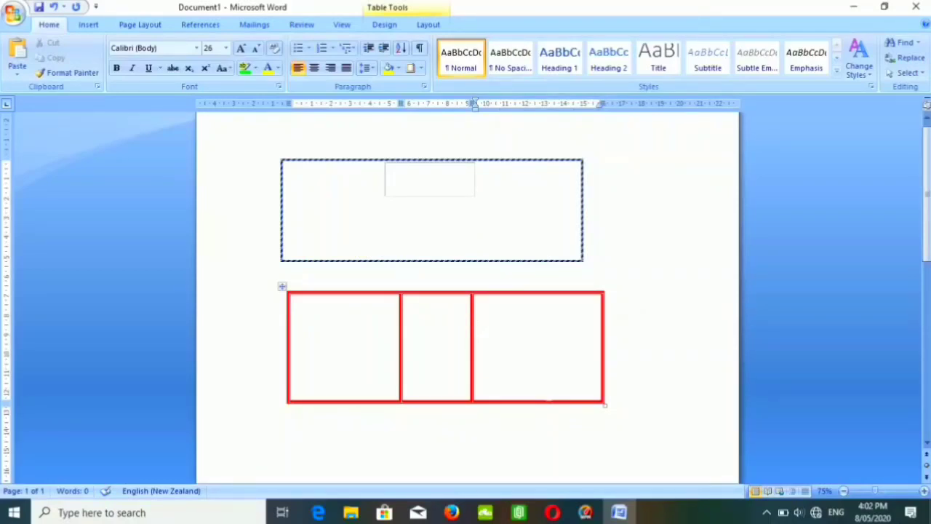
Open the page border settings and choose a Shadow border with the black 3 pt thick-and-thin line style.
{"action": "left_click", "coordinate": [422, 68]}
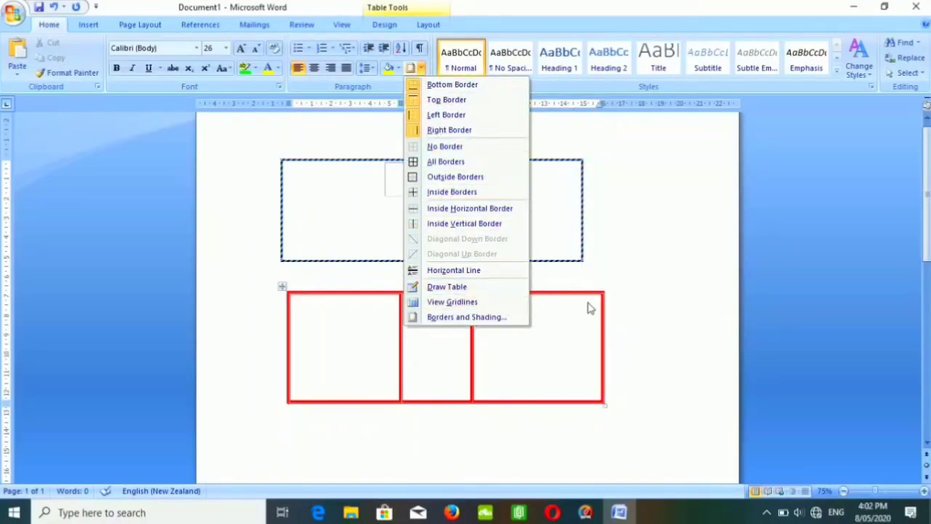
{"action": "left_click", "coordinate": [485, 318]}
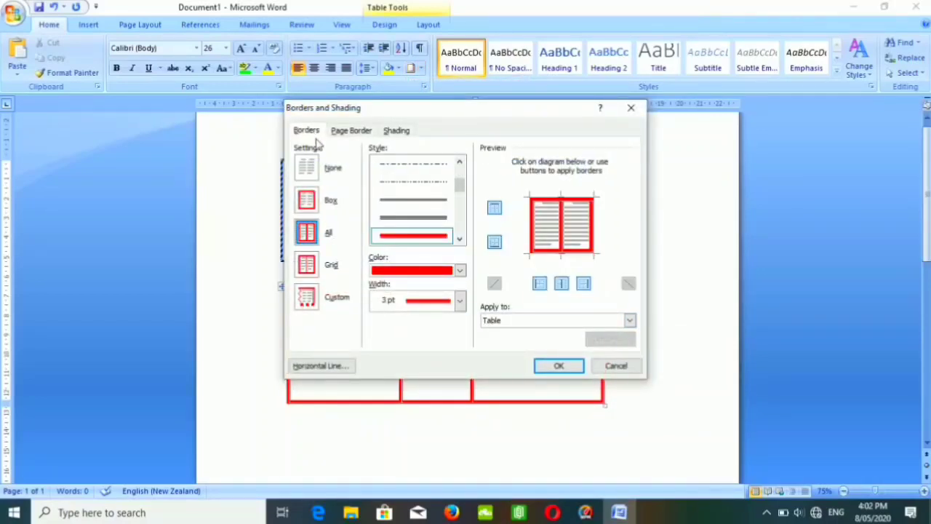
{"action": "left_click", "coordinate": [349, 135]}
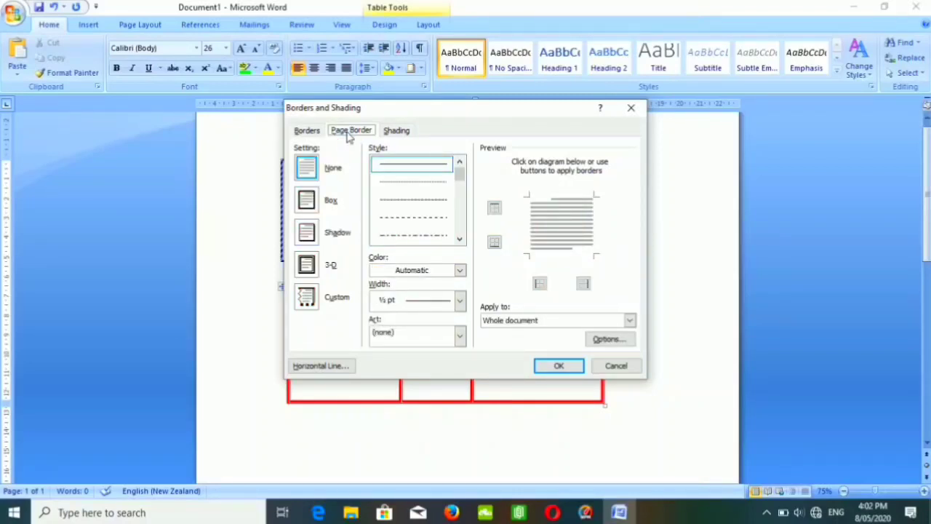
{"action": "left_click", "coordinate": [307, 200]}
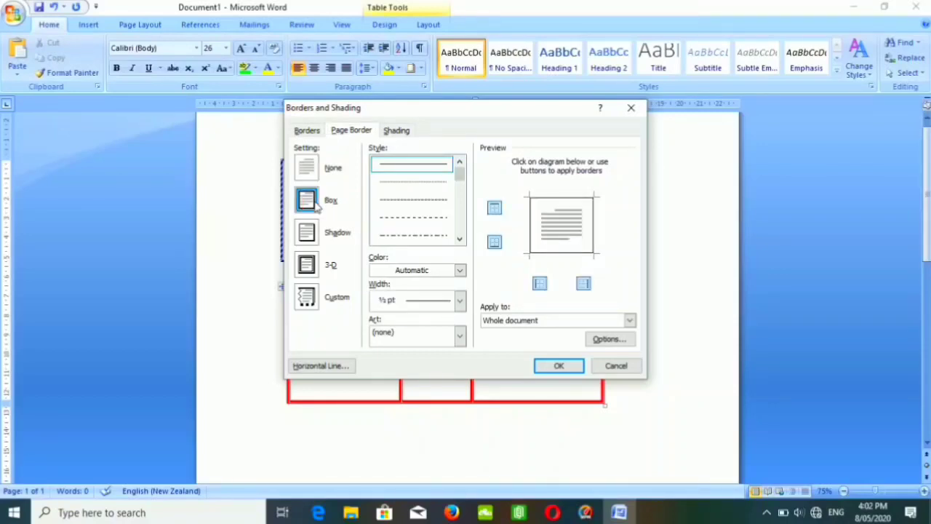
{"action": "left_click", "coordinate": [317, 246]}
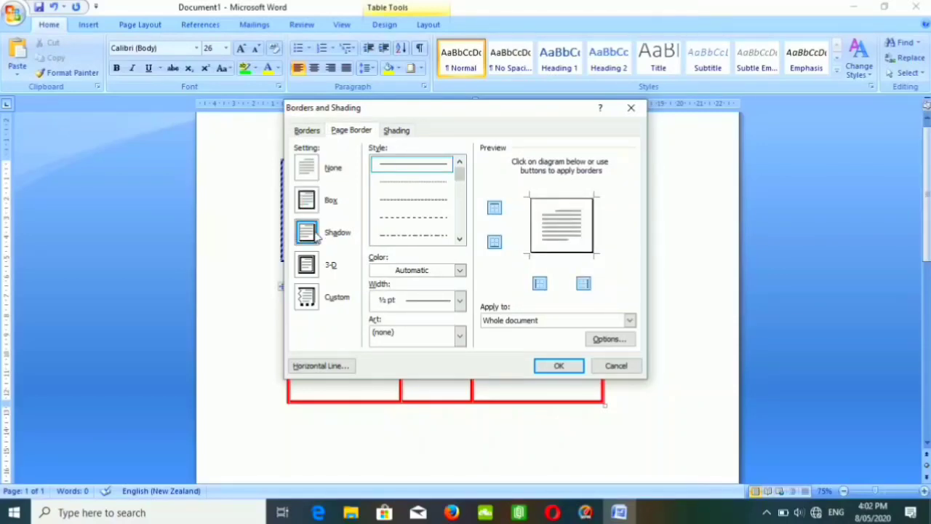
{"action": "left_click", "coordinate": [460, 239]}
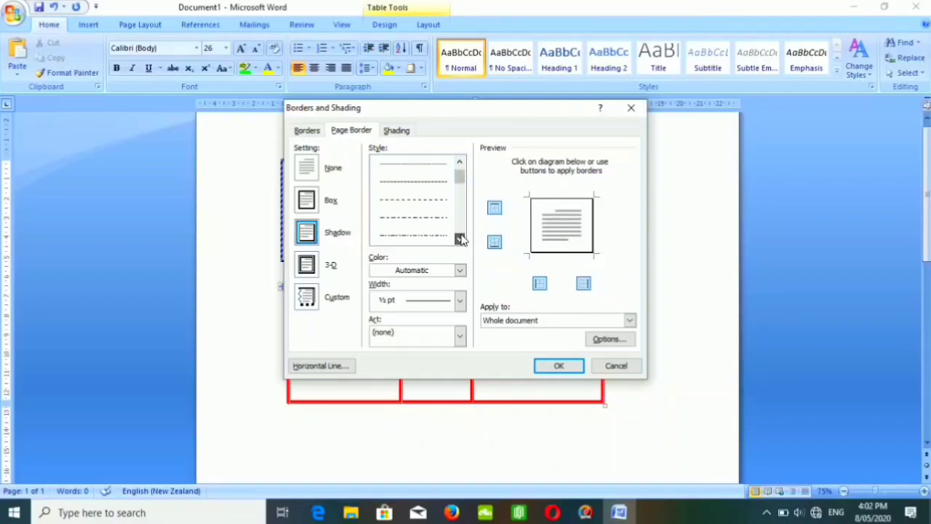
{"action": "scroll", "coordinate": [459, 238], "scroll_direction": "down", "scroll_amount": 5}
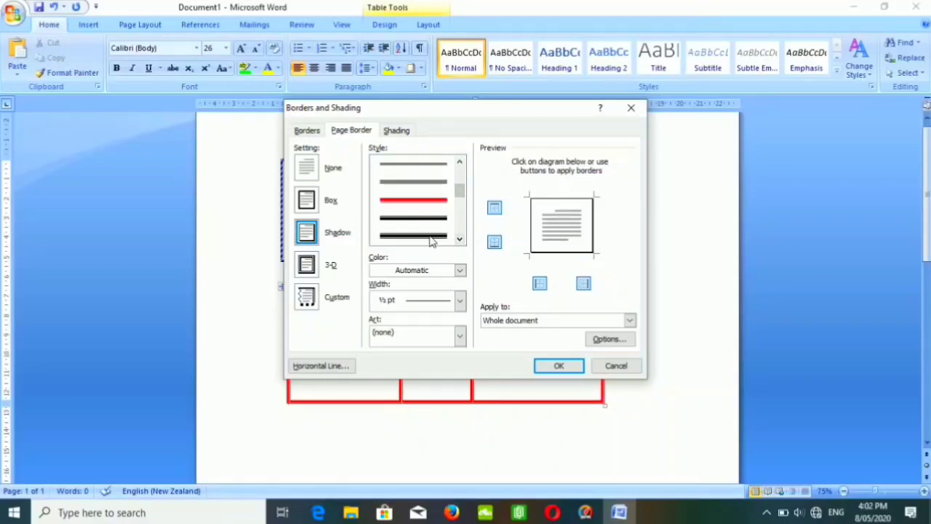
{"action": "left_click", "coordinate": [431, 240]}
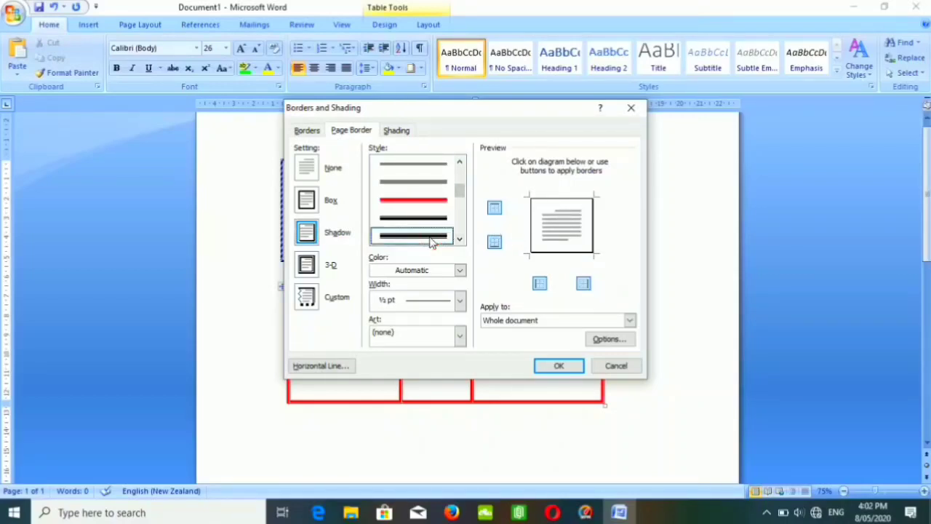
Color the shadow page border red, keep its 3 pt width, and apply it to the whole document.
{"action": "left_click", "coordinate": [459, 301]}
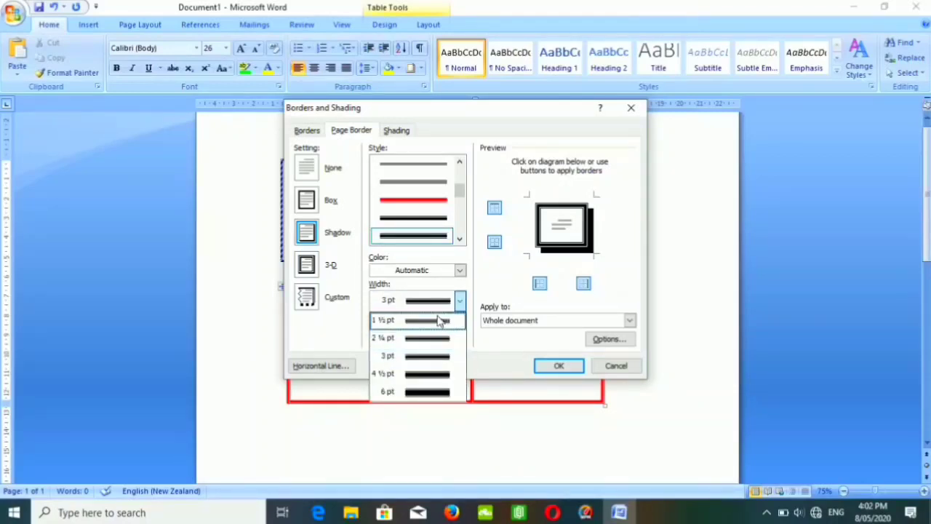
{"action": "left_click", "coordinate": [459, 271]}
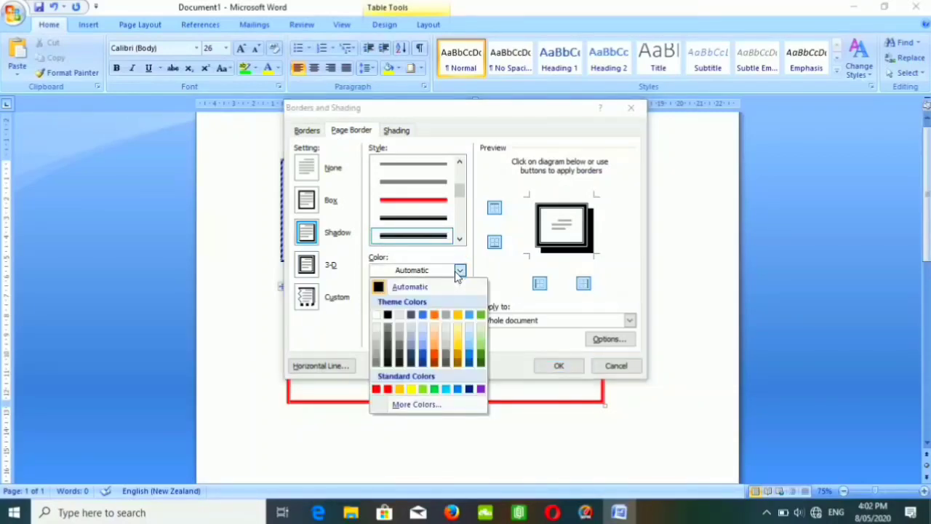
{"action": "left_click", "coordinate": [389, 389]}
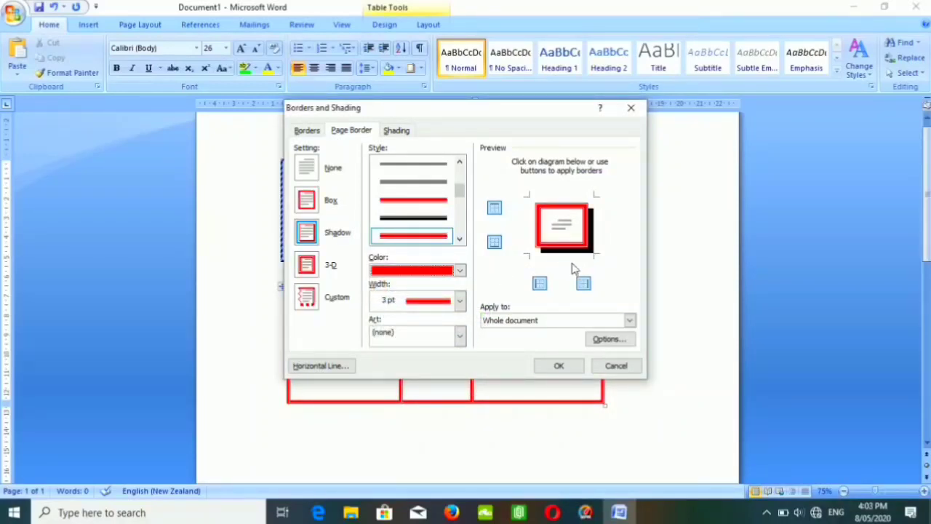
{"action": "left_click", "coordinate": [629, 320]}
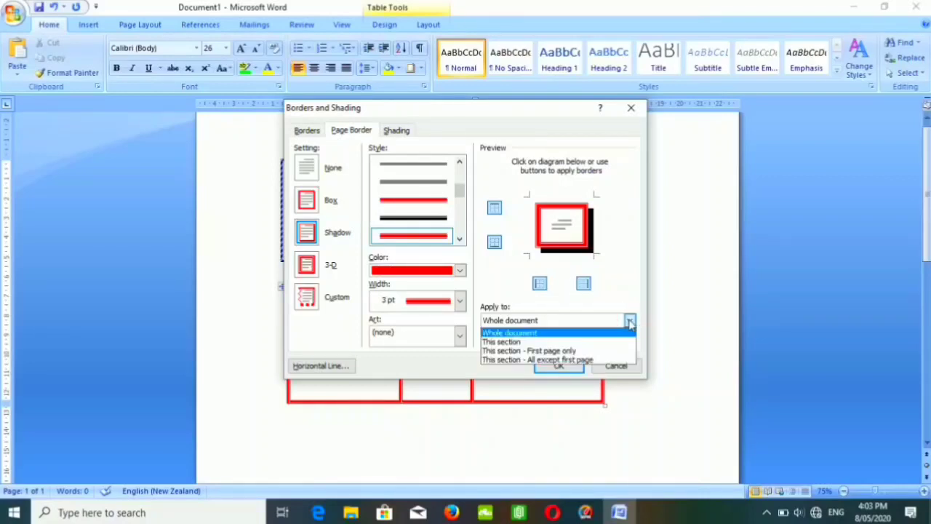
{"action": "left_click", "coordinate": [630, 321]}
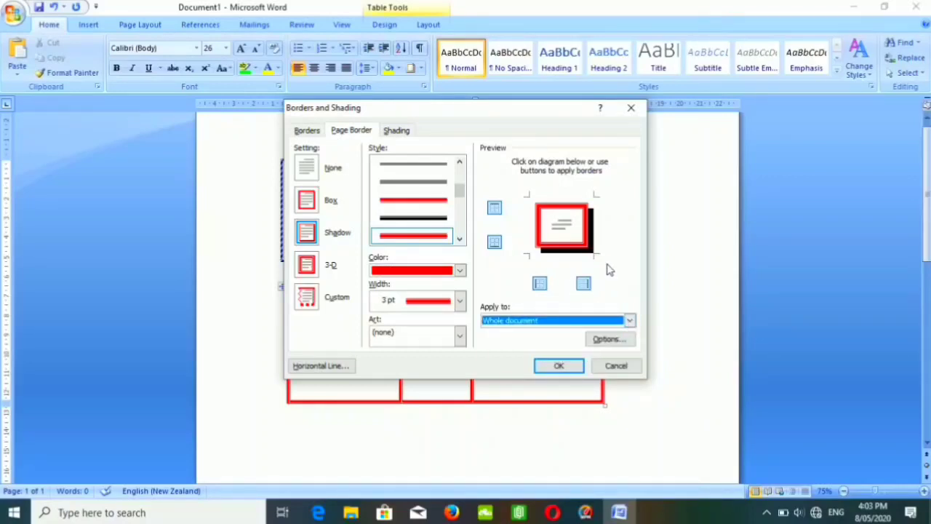
{"action": "left_click", "coordinate": [558, 366]}
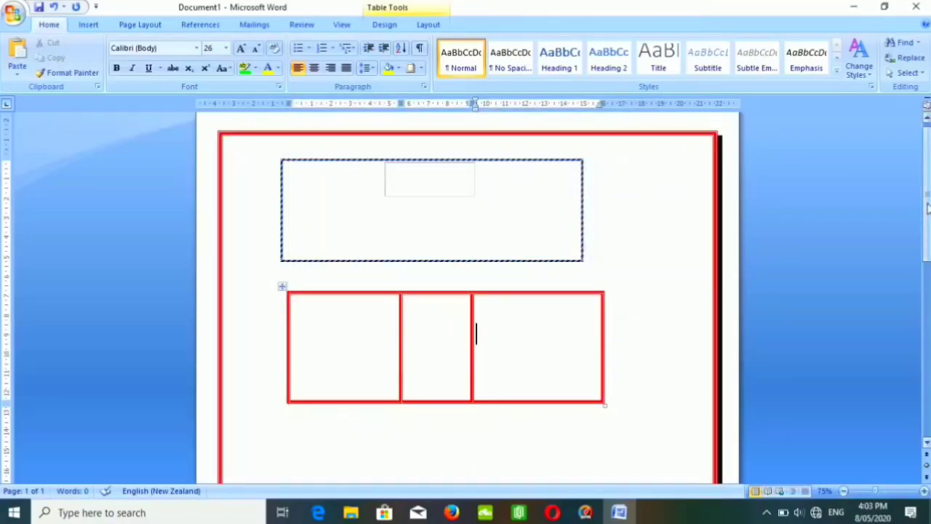
Open the shading settings for the lower table and choose a yellow fill.
{"action": "mouse_move", "coordinate": [926, 209]}
{"action": "left_mouse_down"}
{"action": "mouse_move", "coordinate": [927, 274]}
{"action": "mouse_move", "coordinate": [926, 197]}
{"action": "left_mouse_up"}
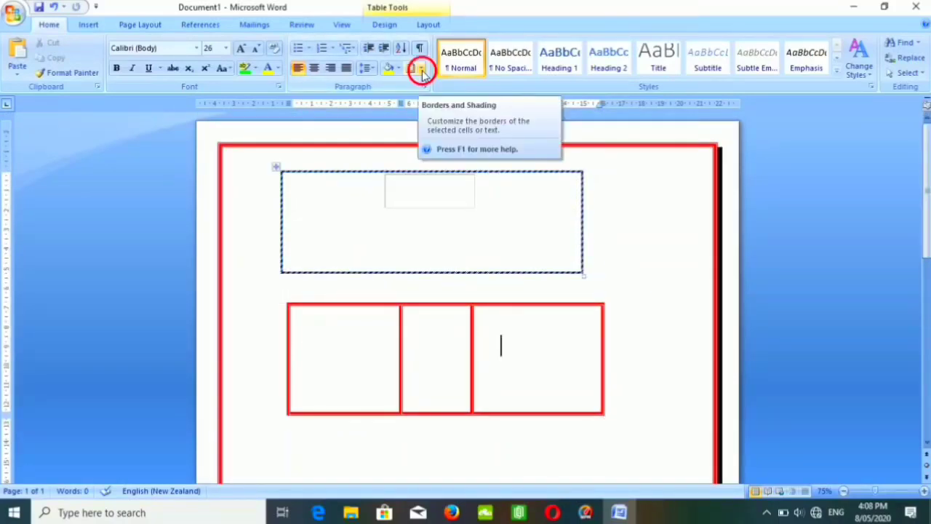
{"action": "left_click", "coordinate": [421, 70]}
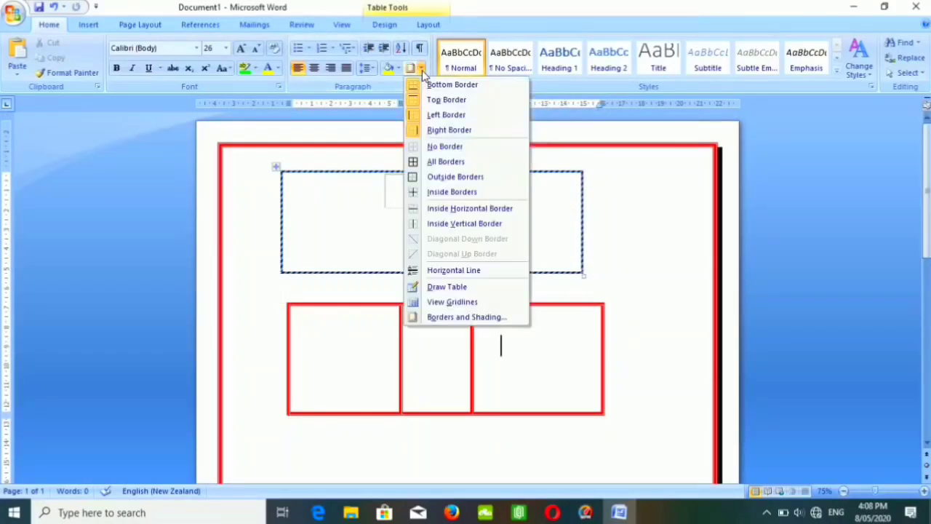
{"action": "left_click", "coordinate": [454, 318]}
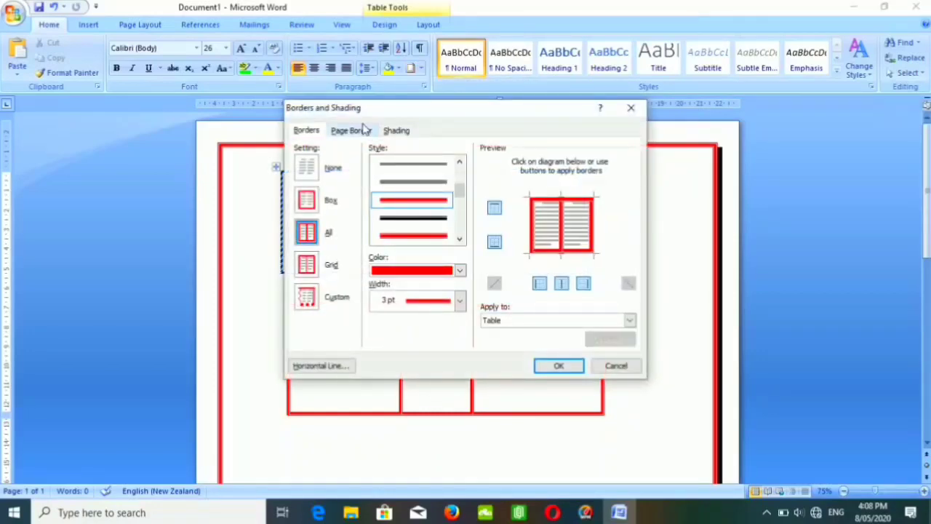
{"action": "left_click", "coordinate": [349, 131]}
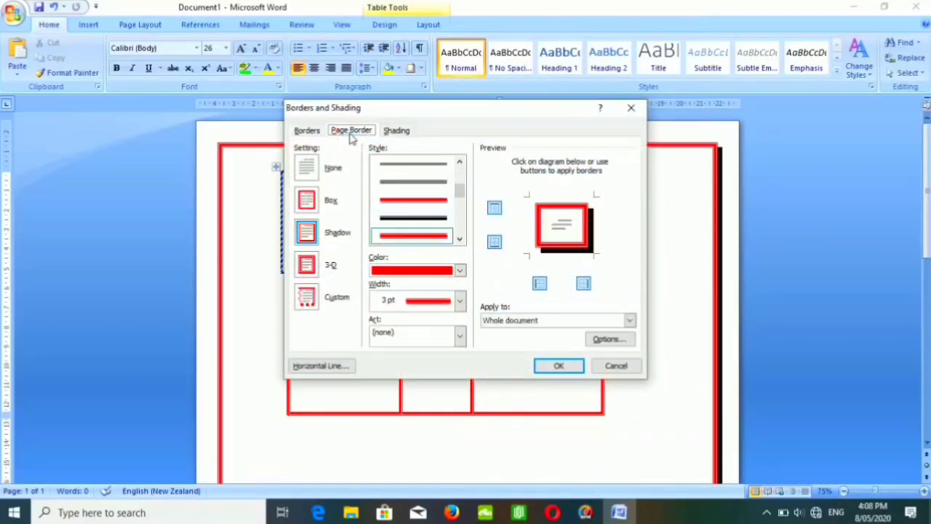
{"action": "left_click", "coordinate": [394, 133]}
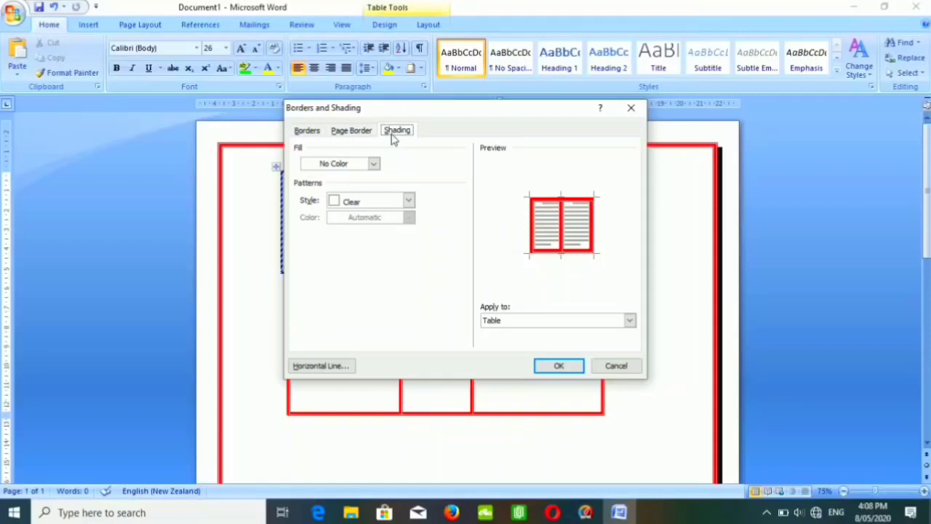
{"action": "left_click", "coordinate": [373, 163]}
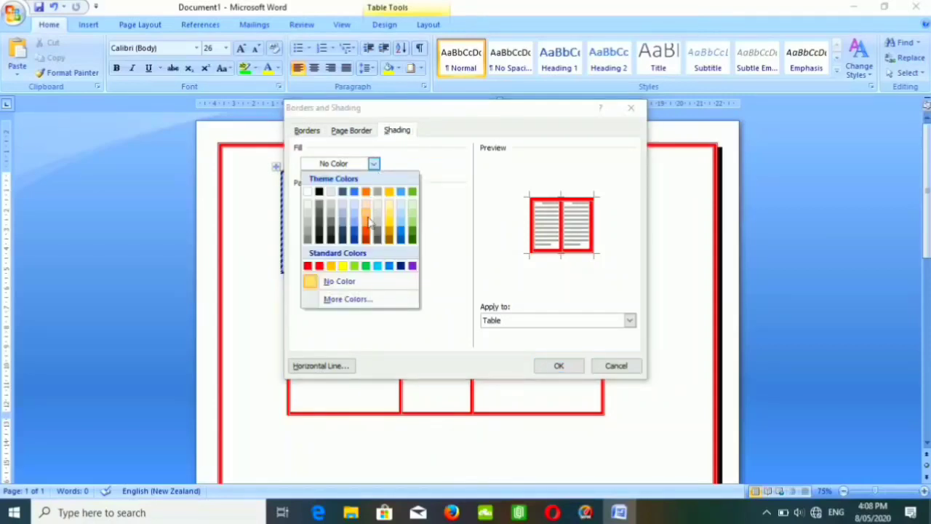
{"action": "left_click", "coordinate": [346, 267]}
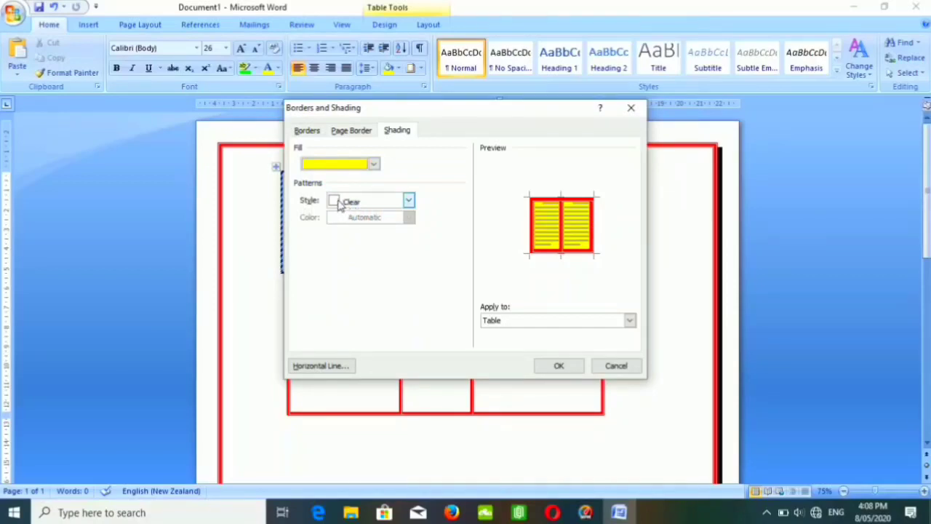
Set the shading pattern to 25% in yellow and apply the shading to the whole lower table.
{"action": "left_click", "coordinate": [340, 204]}
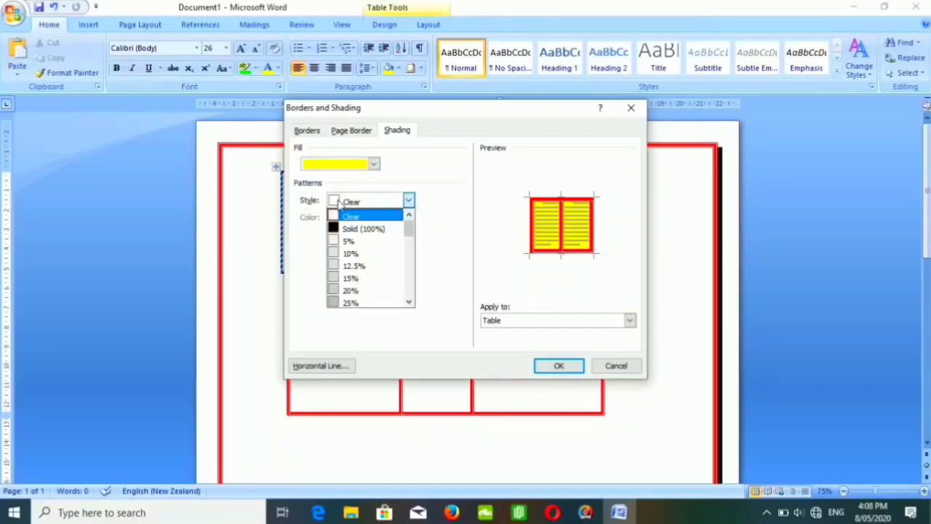
{"action": "left_click", "coordinate": [349, 304]}
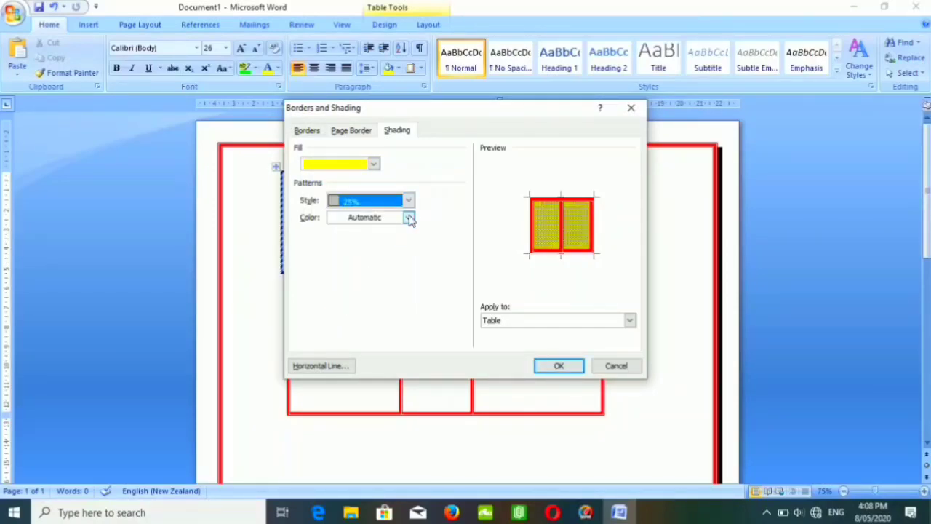
{"action": "left_click", "coordinate": [410, 217]}
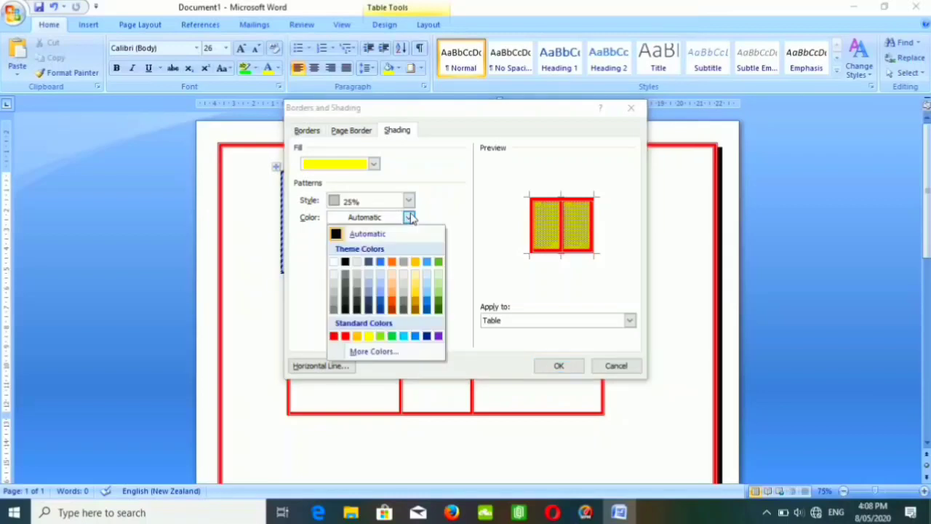
{"action": "left_click", "coordinate": [369, 335]}
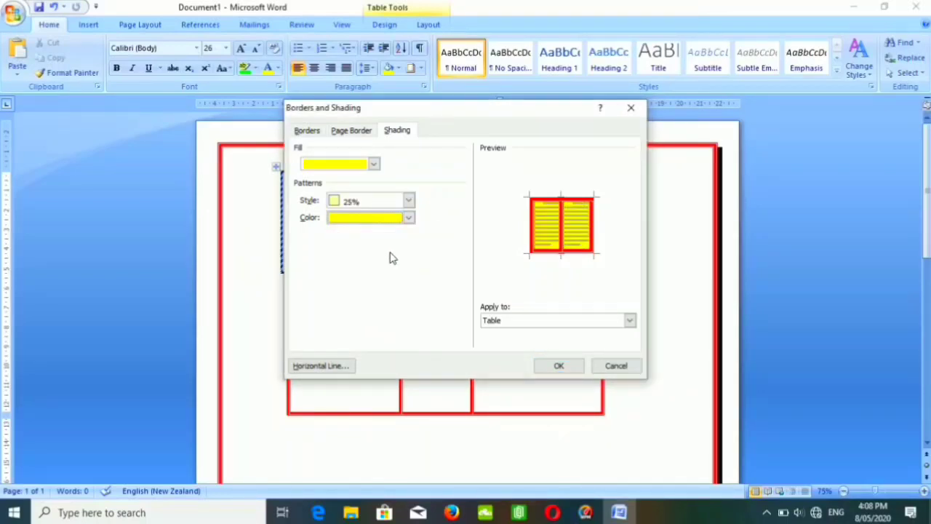
{"action": "left_click", "coordinate": [558, 368]}
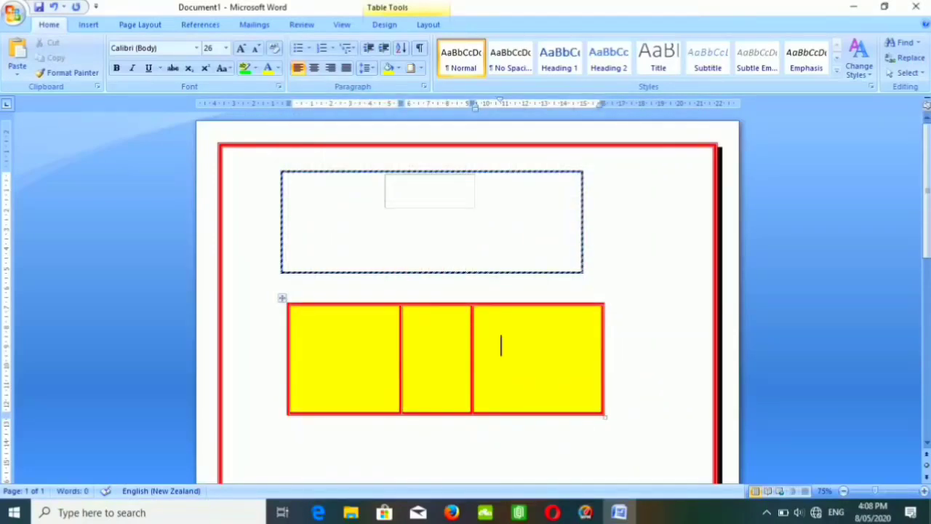
Try entering SD in the lower table's first cell and FS in its middle cell, erasing each entry.
{"action": "type", "text": "SD"}
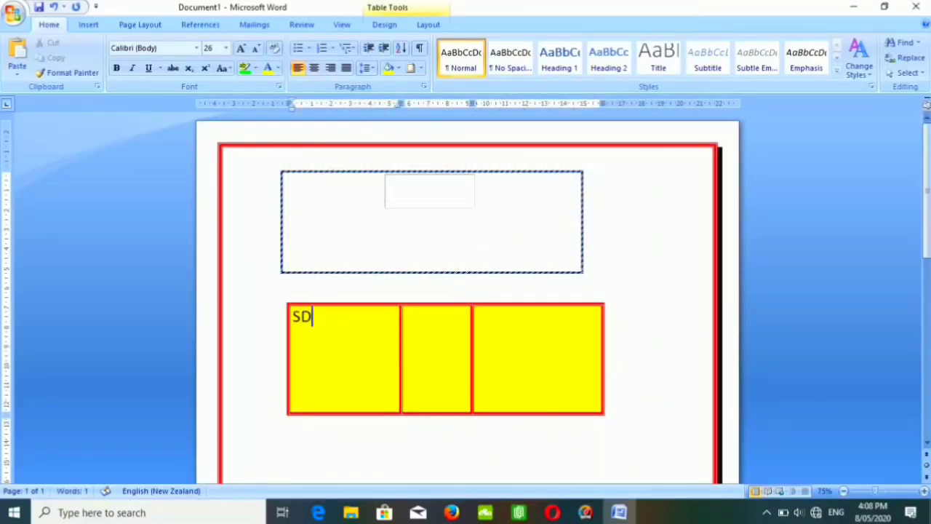
{"action": "key", "text": "BackSpace"}
{"action": "key", "text": "BackSpace"}
{"action": "left_click", "coordinate": [439, 343]}
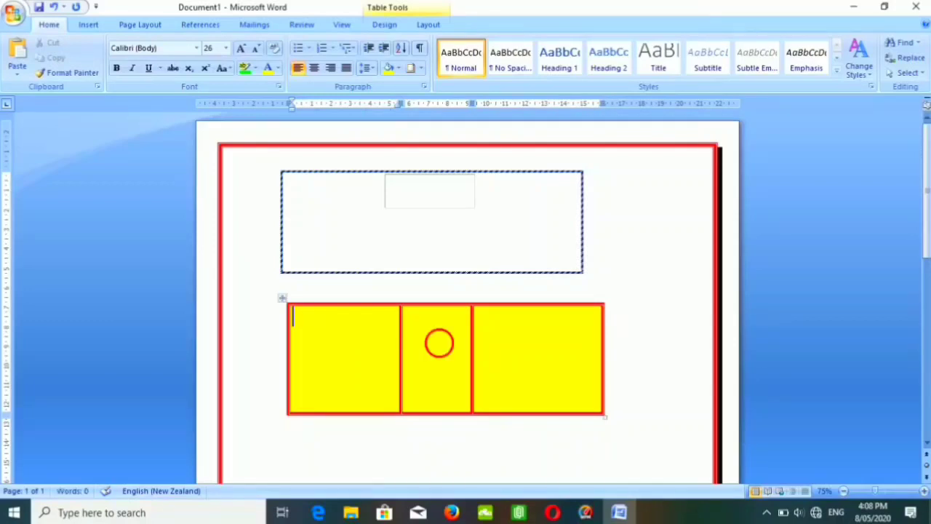
{"action": "type", "text": "FS"}
{"action": "key", "text": "BackSpace"}
{"action": "key", "text": "BackSpace"}
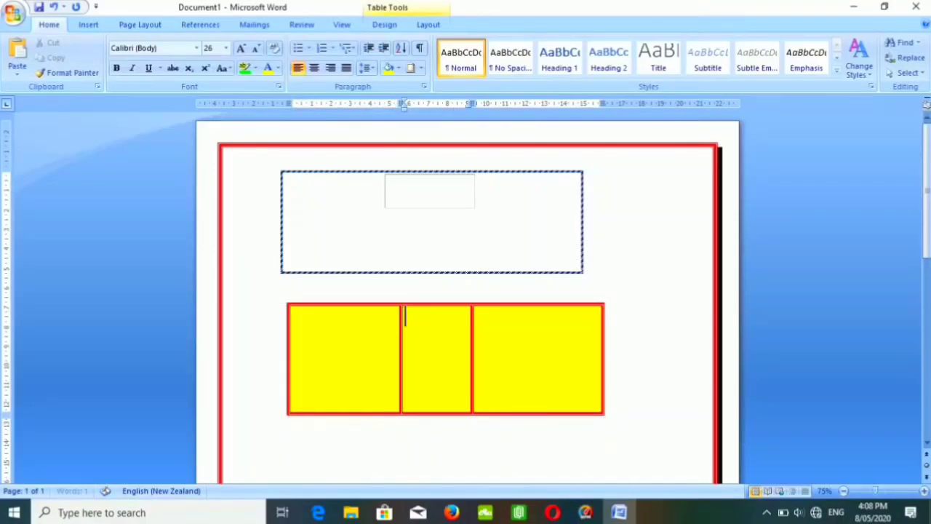
{"action": "left_click", "coordinate": [501, 345]}
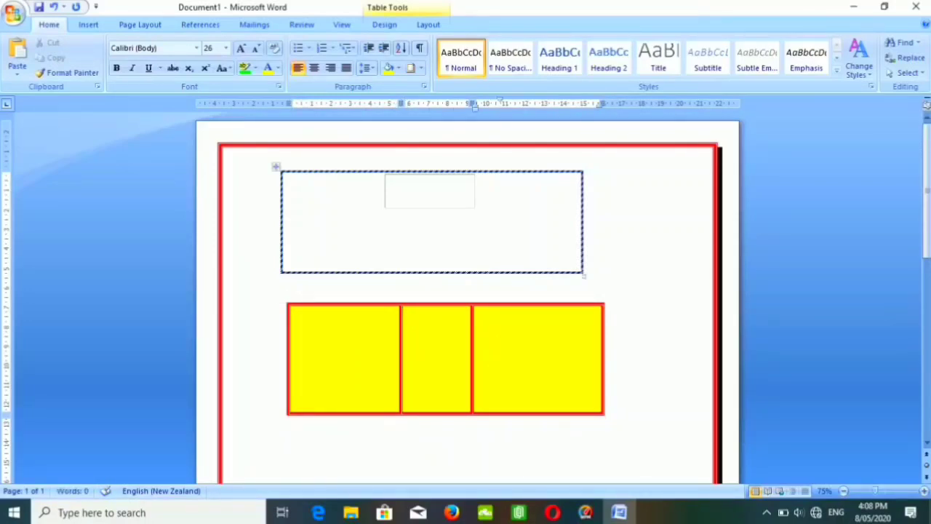
{"action": "left_click", "coordinate": [478, 228]}
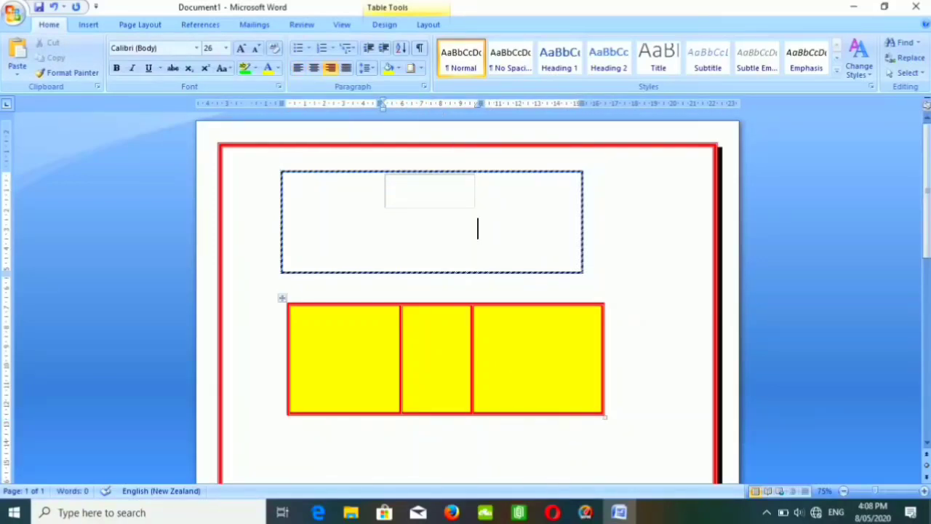
{"action": "left_click", "coordinate": [500, 345]}
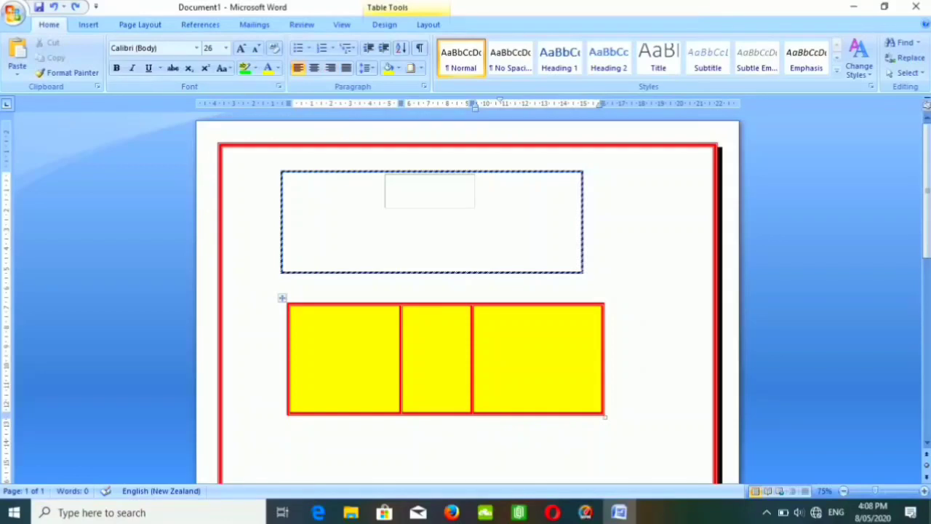